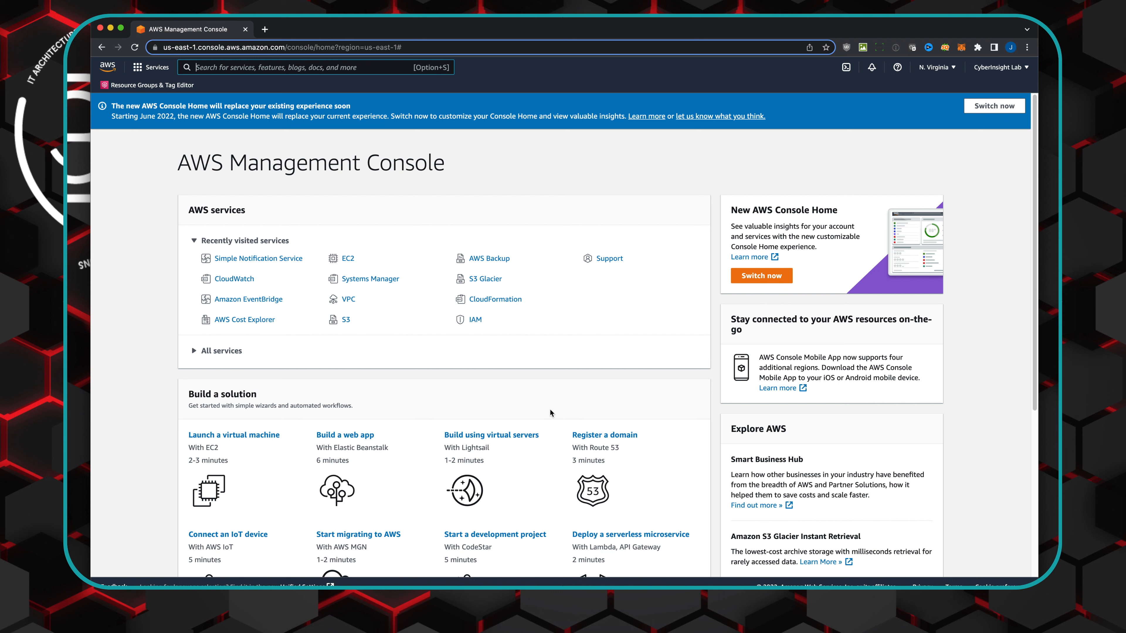
Search the AWS services for "sns" and open the list of topics in Simple Notification Service.
{"action": "left_click", "coordinate": [237, 67]}
{"action": "type", "text": "sns"}
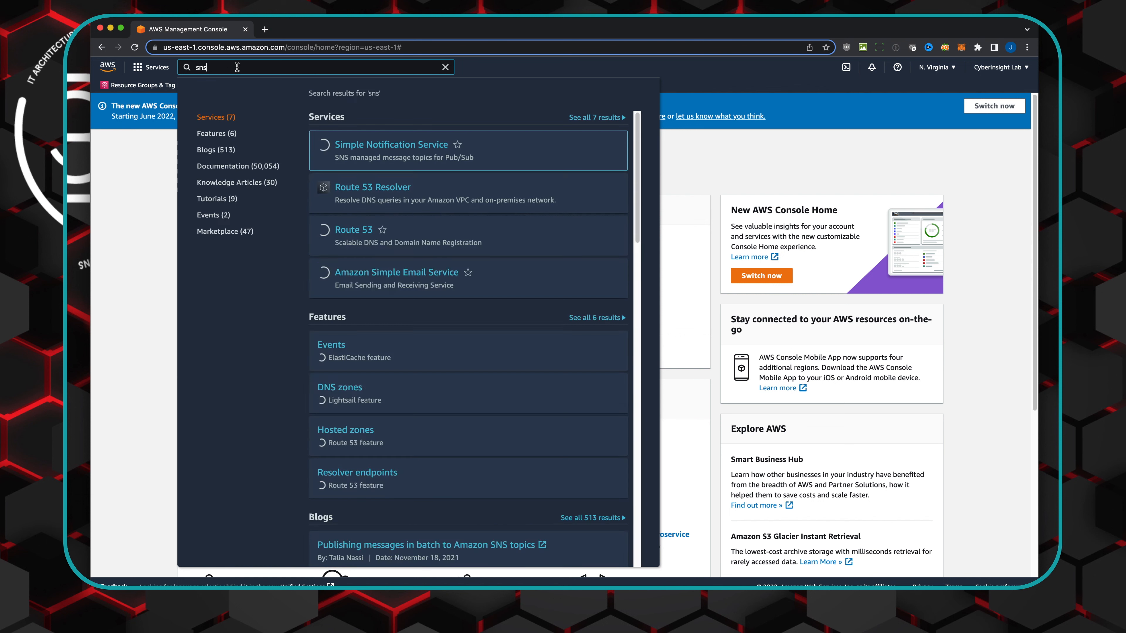
{"action": "left_click", "coordinate": [368, 147]}
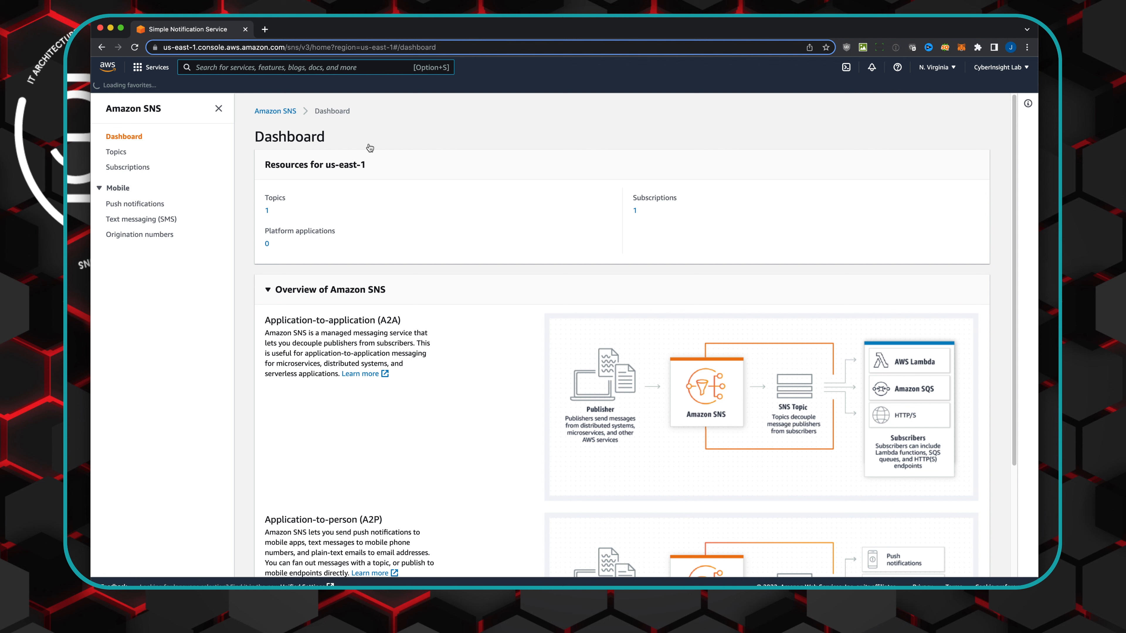
{"action": "left_click", "coordinate": [123, 153]}
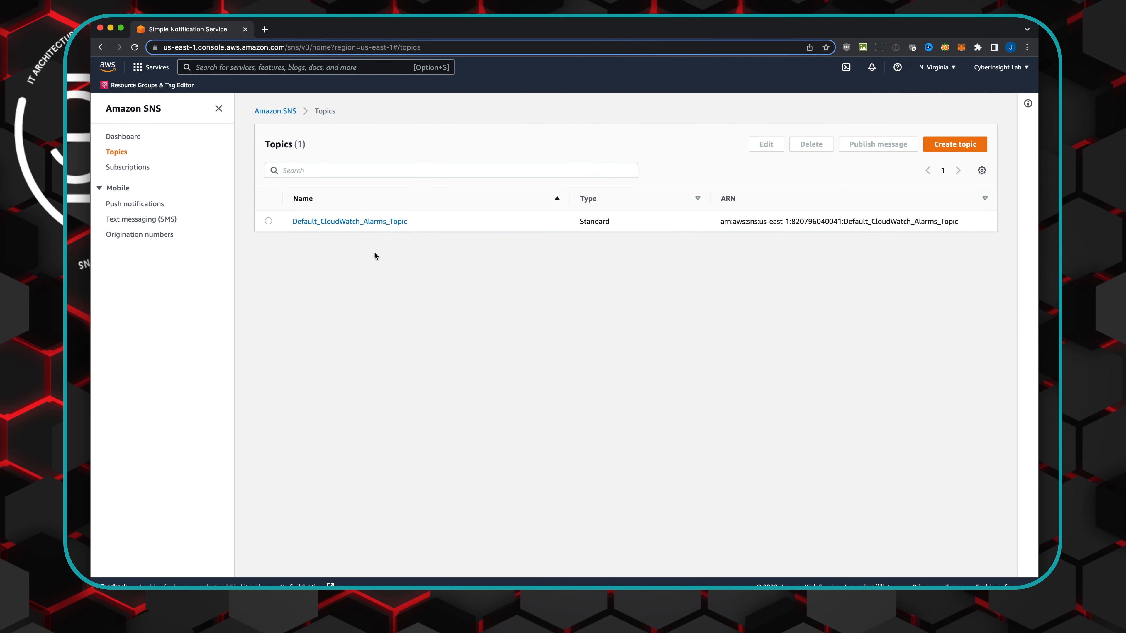
Start a new SNS topic of type Standard and name it CyberInsight_Test.
{"action": "left_click", "coordinate": [953, 145]}
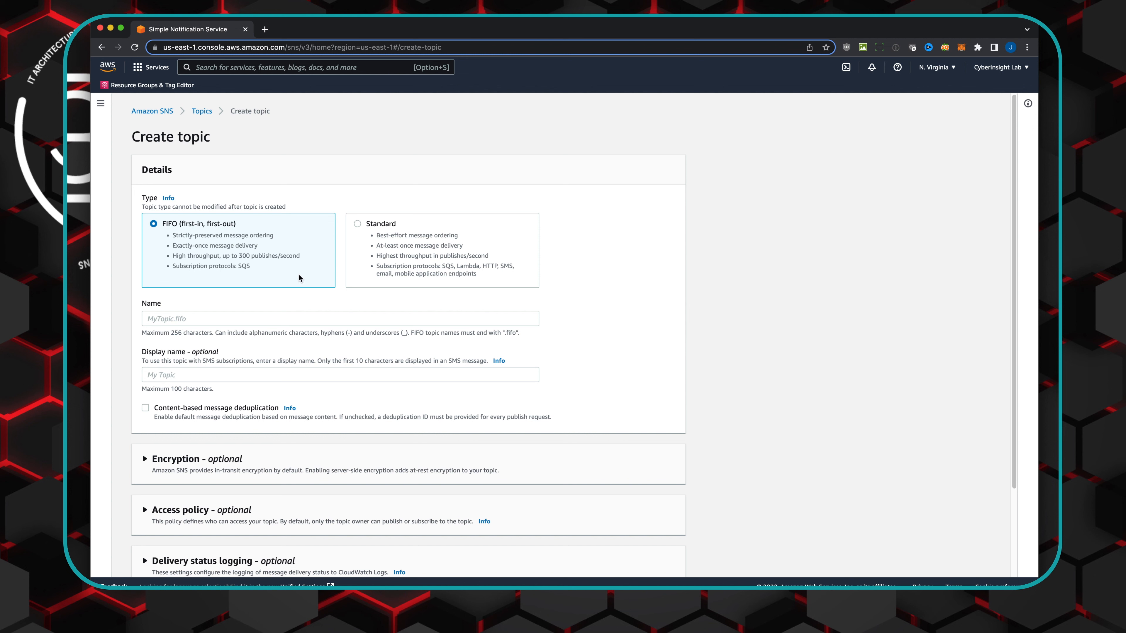
{"action": "left_click", "coordinate": [357, 224]}
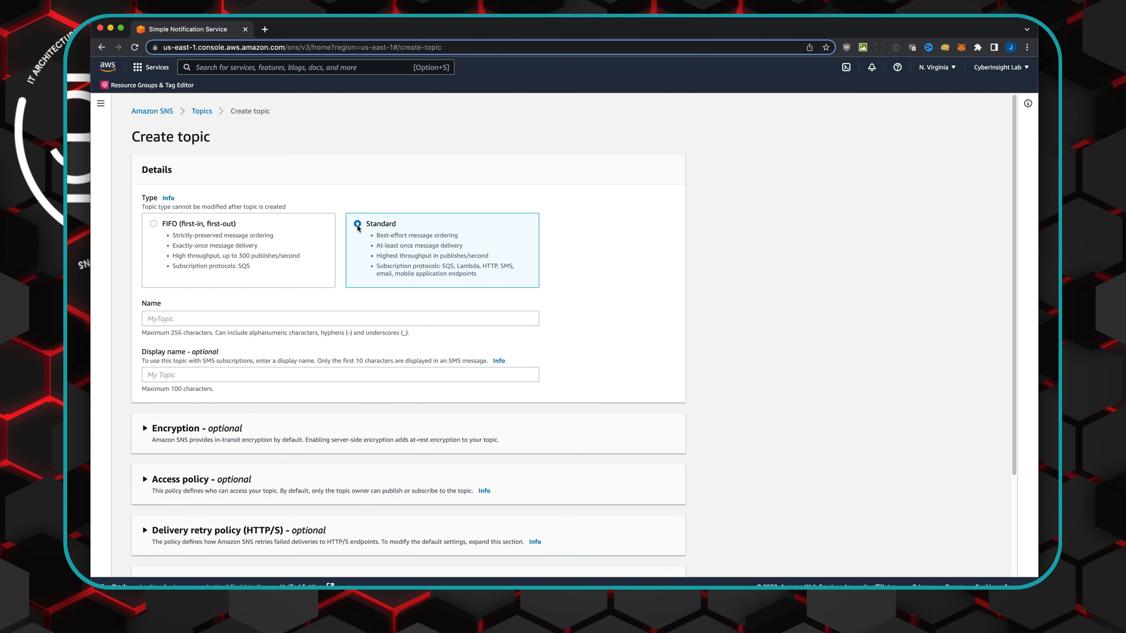
{"action": "left_click", "coordinate": [230, 319]}
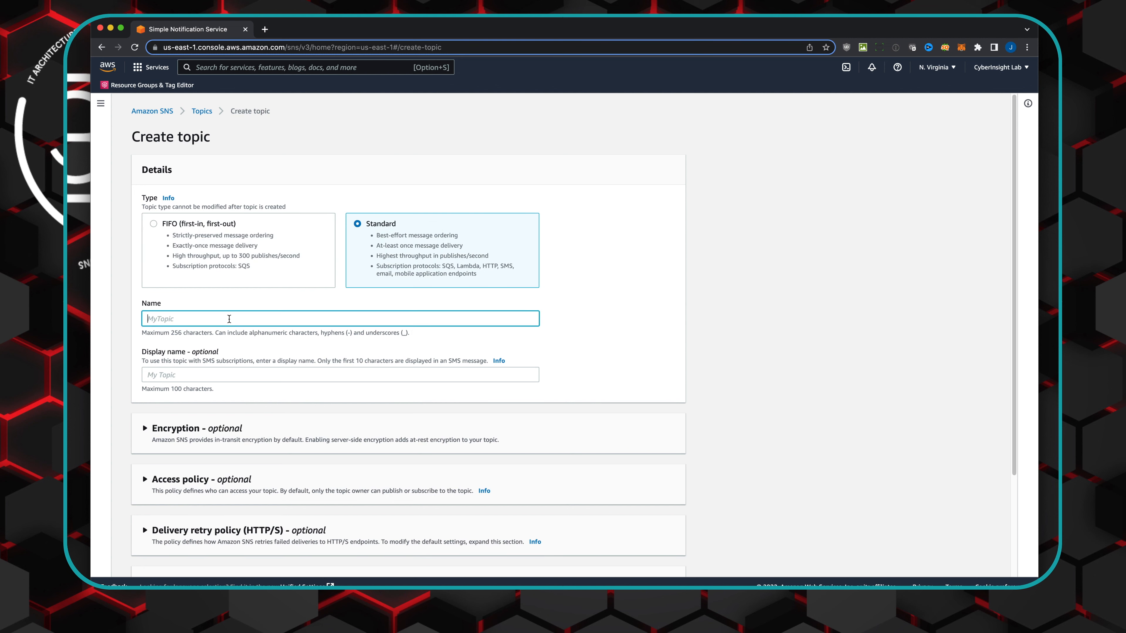
{"action": "type", "text": "CyberInsight_Test"}
{"action": "left_click", "coordinate": [693, 377]}
Examine the new topic's optional encryption, access policy and HTTP/S delivery retry policy settings.
{"action": "scroll", "coordinate": [631, 418], "scroll_direction": "down", "scroll_amount": 2}
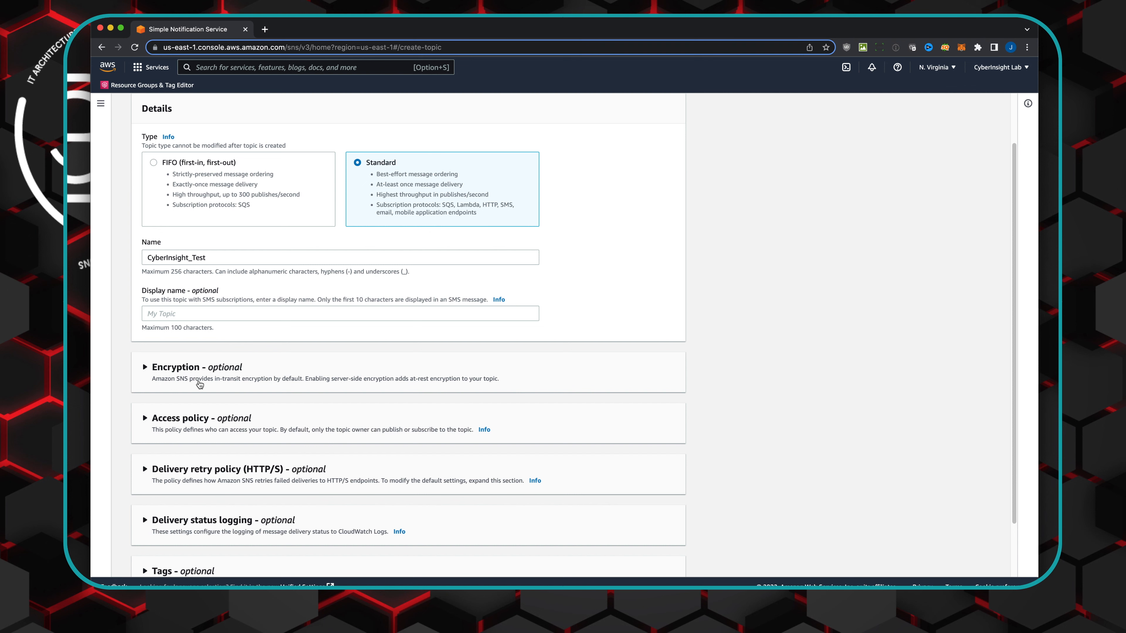
{"action": "scroll", "coordinate": [199, 385], "scroll_direction": "down", "scroll_amount": 2}
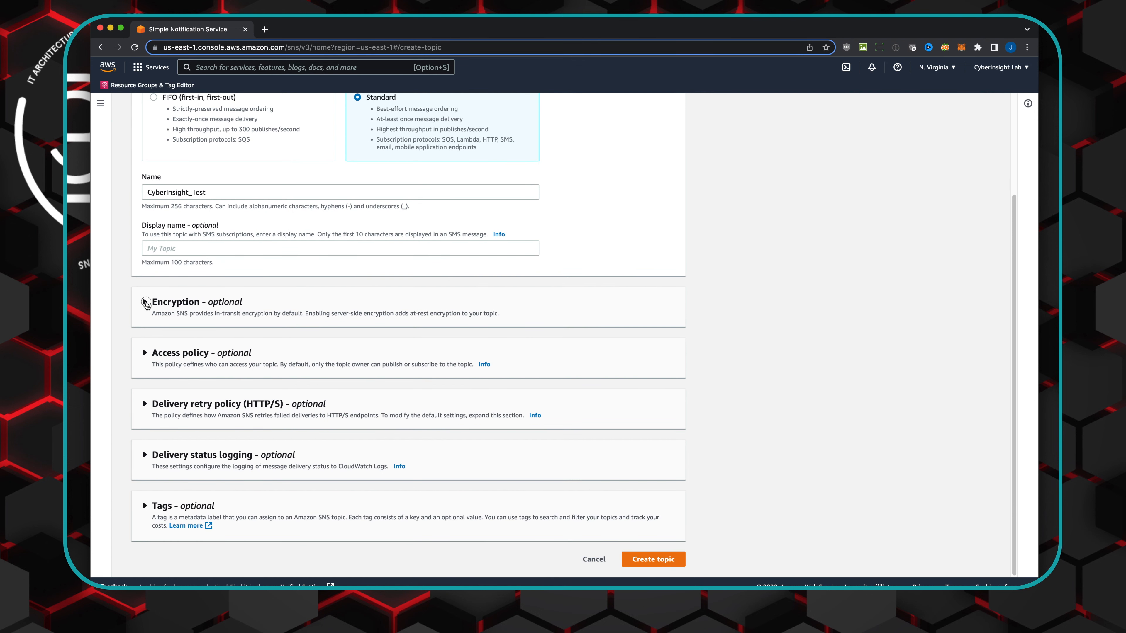
{"action": "left_click", "coordinate": [145, 302]}
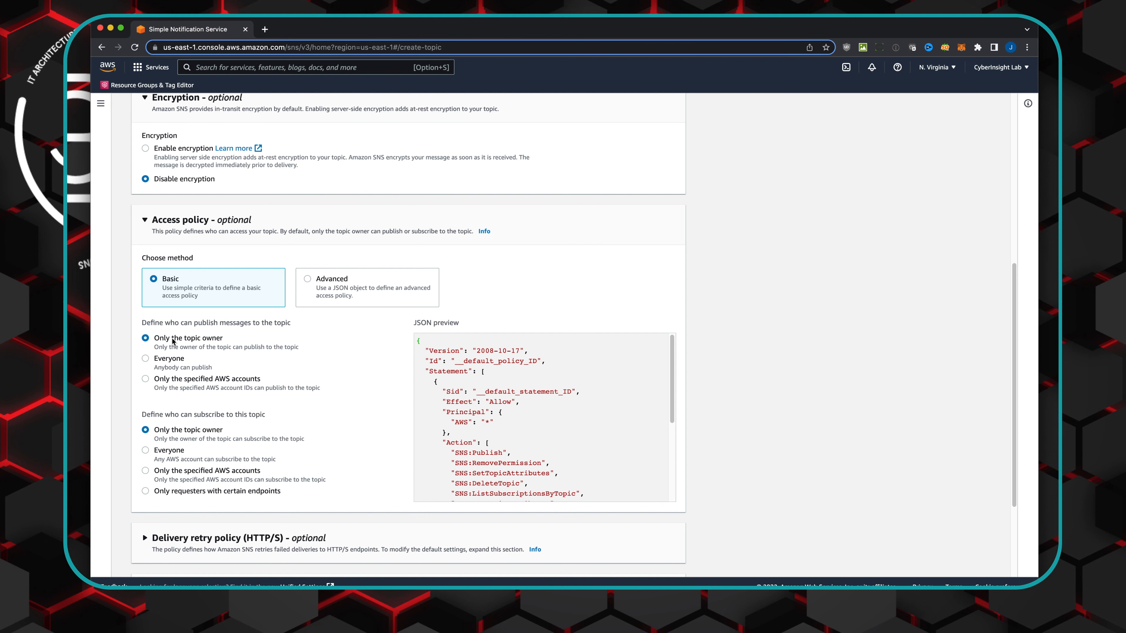
{"action": "scroll", "coordinate": [172, 340], "scroll_direction": "down", "scroll_amount": 5}
{"action": "left_click", "coordinate": [147, 405]}
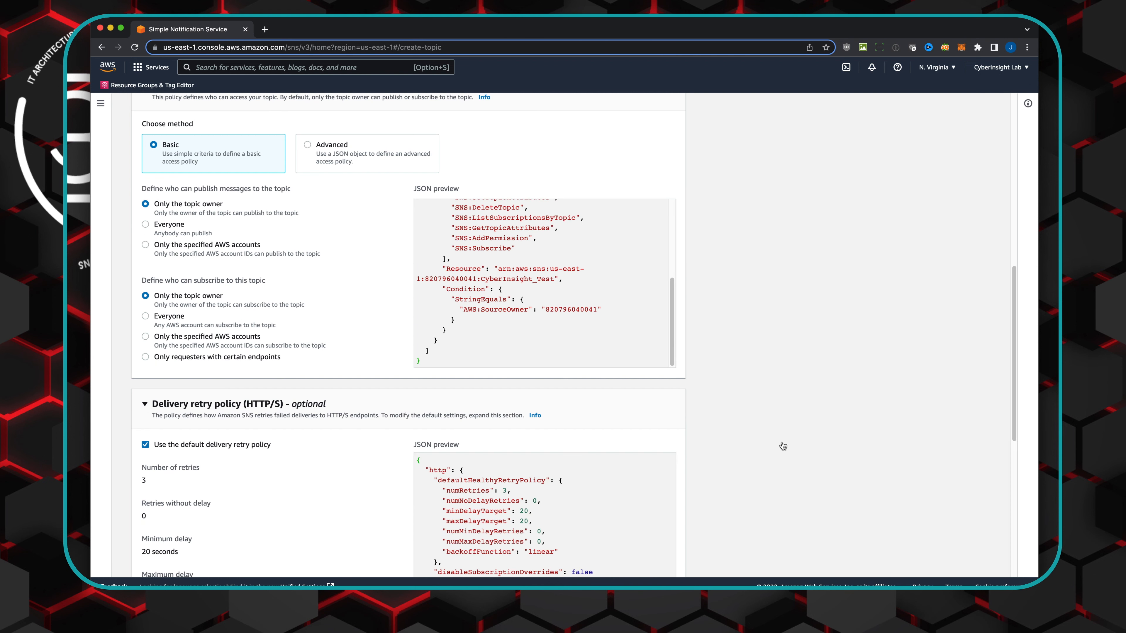
{"action": "scroll", "coordinate": [737, 450], "scroll_direction": "down", "scroll_amount": 5}
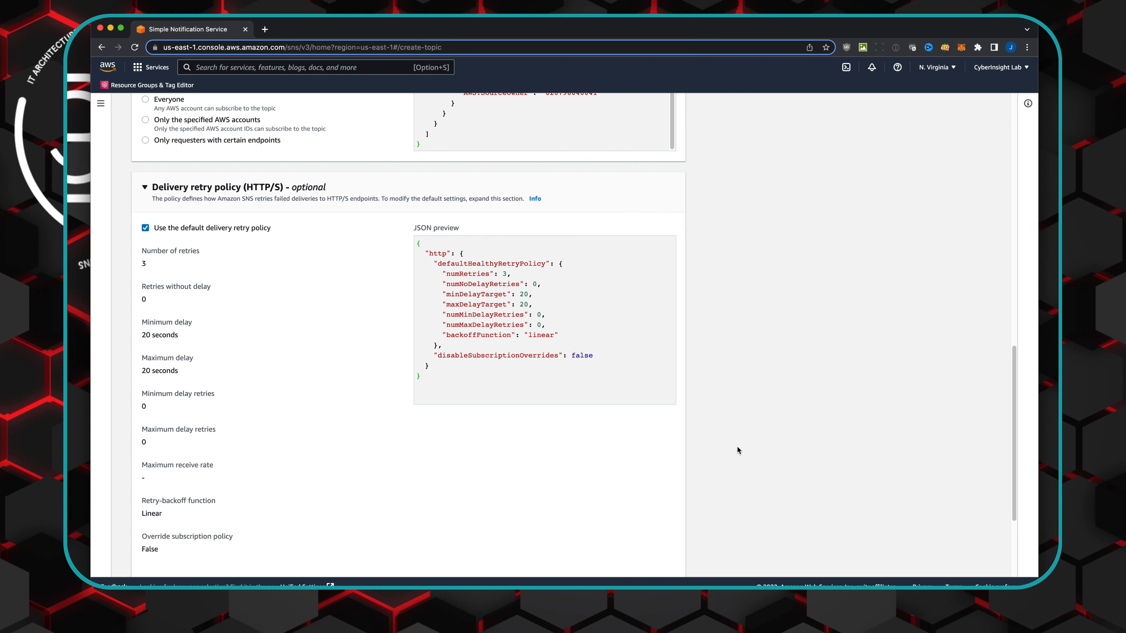
{"action": "scroll", "coordinate": [736, 446], "scroll_direction": "down", "scroll_amount": 3}
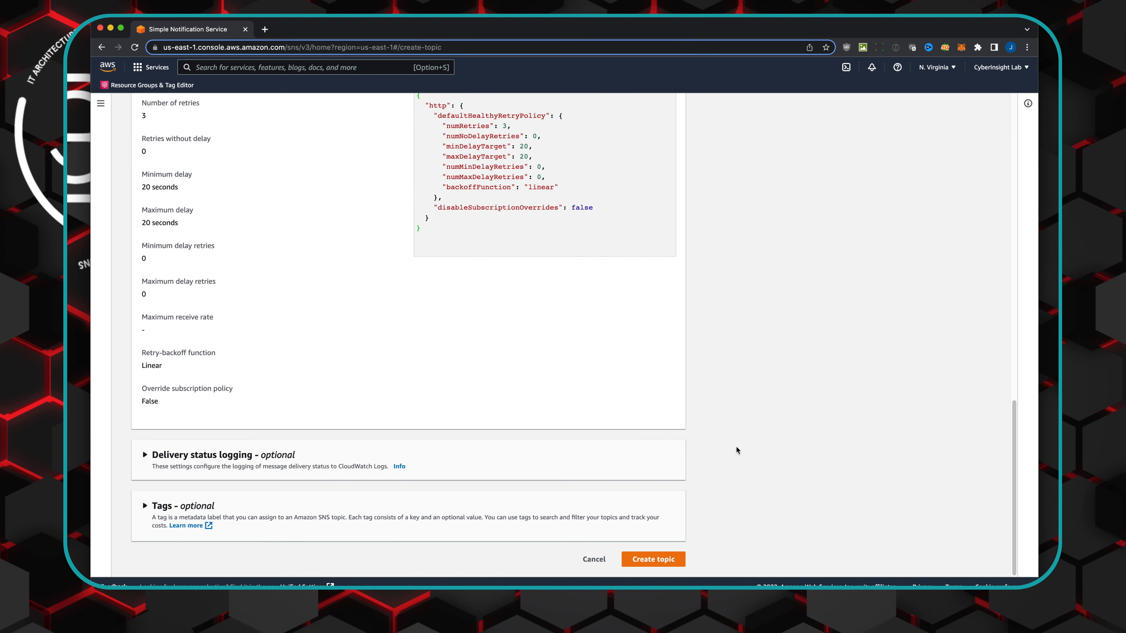
{"action": "scroll", "coordinate": [736, 446], "scroll_direction": "up", "scroll_amount": 2}
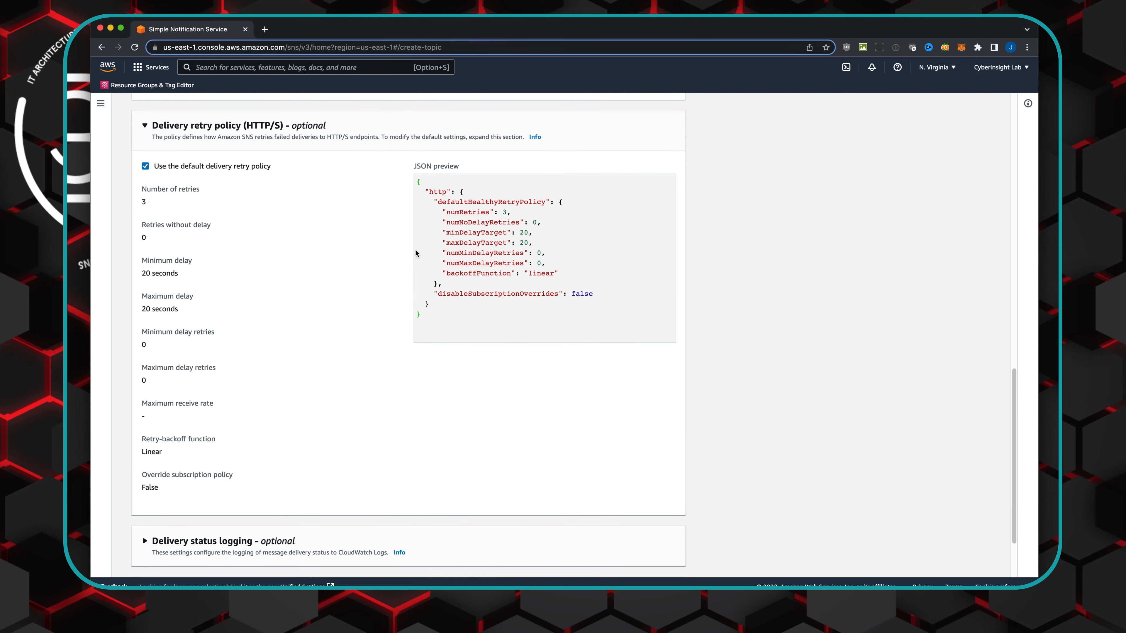
{"action": "scroll", "coordinate": [718, 379], "scroll_direction": "down", "scroll_amount": 2}
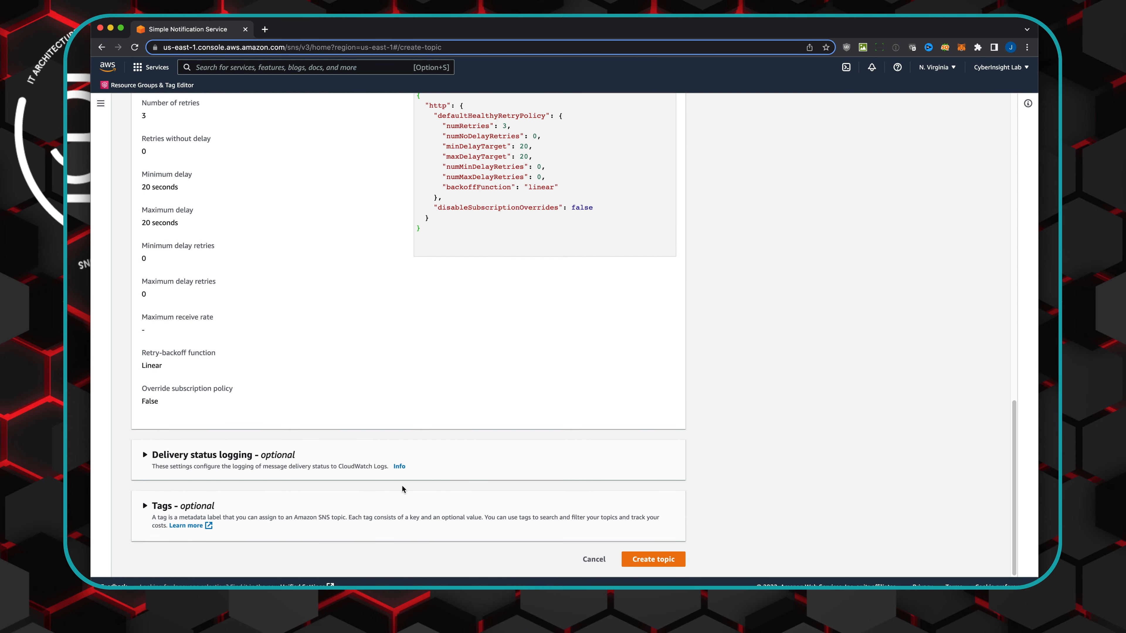
Examine the new topic's optional delivery status logging and tag settings.
{"action": "left_click", "coordinate": [145, 454]}
{"action": "scroll", "coordinate": [741, 371], "scroll_direction": "down", "scroll_amount": 7}
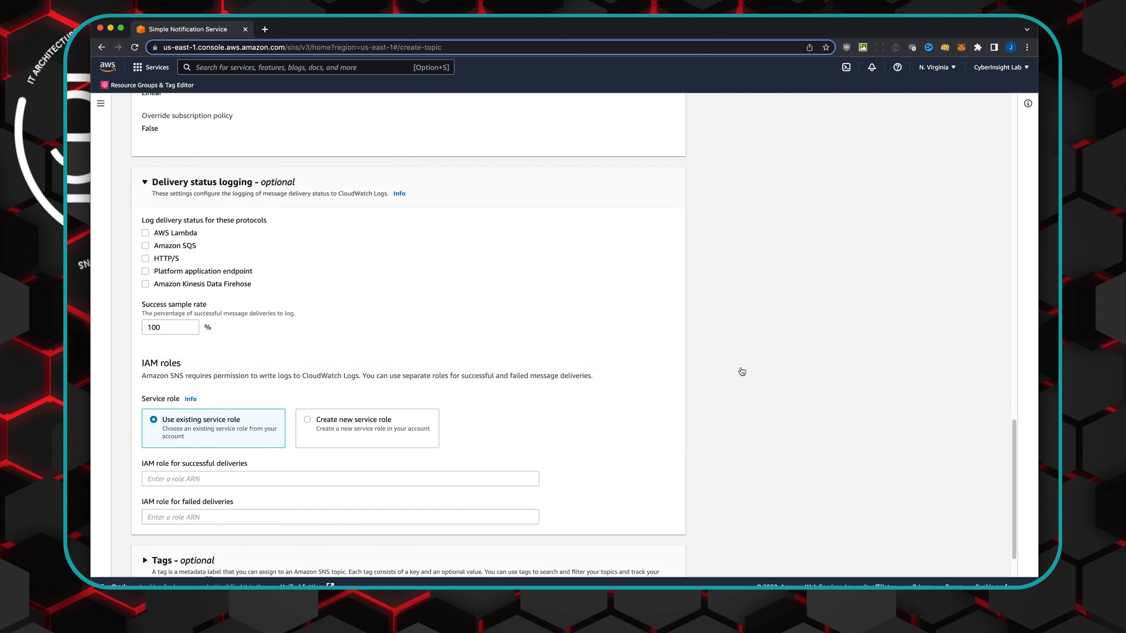
{"action": "scroll", "coordinate": [740, 367], "scroll_direction": "up", "scroll_amount": 2}
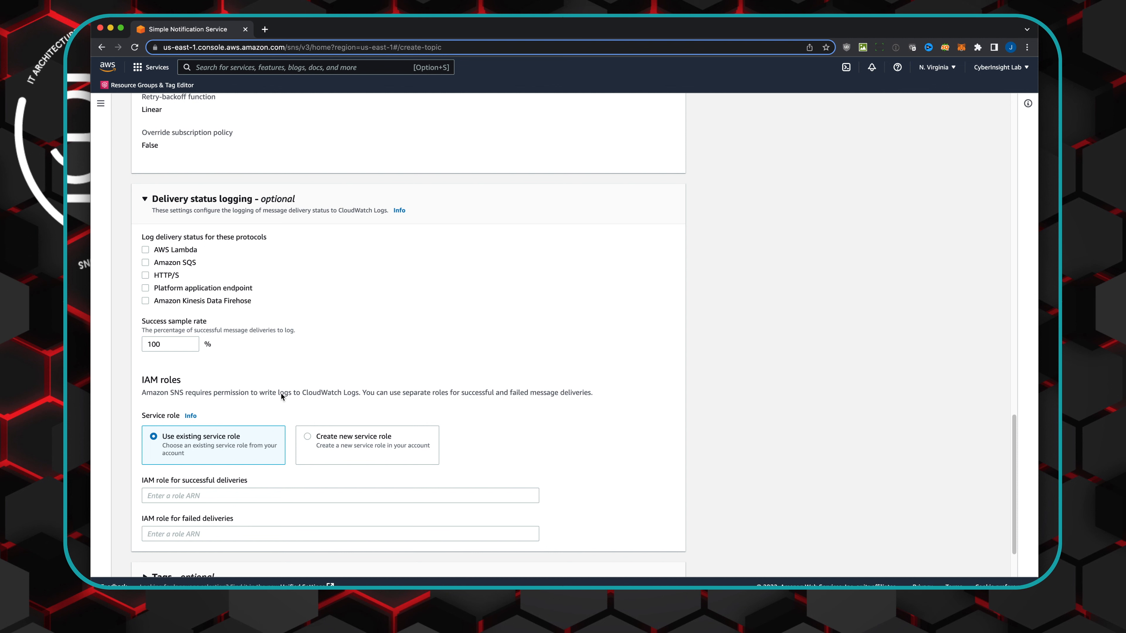
{"action": "scroll", "coordinate": [621, 405], "scroll_direction": "down", "scroll_amount": 3}
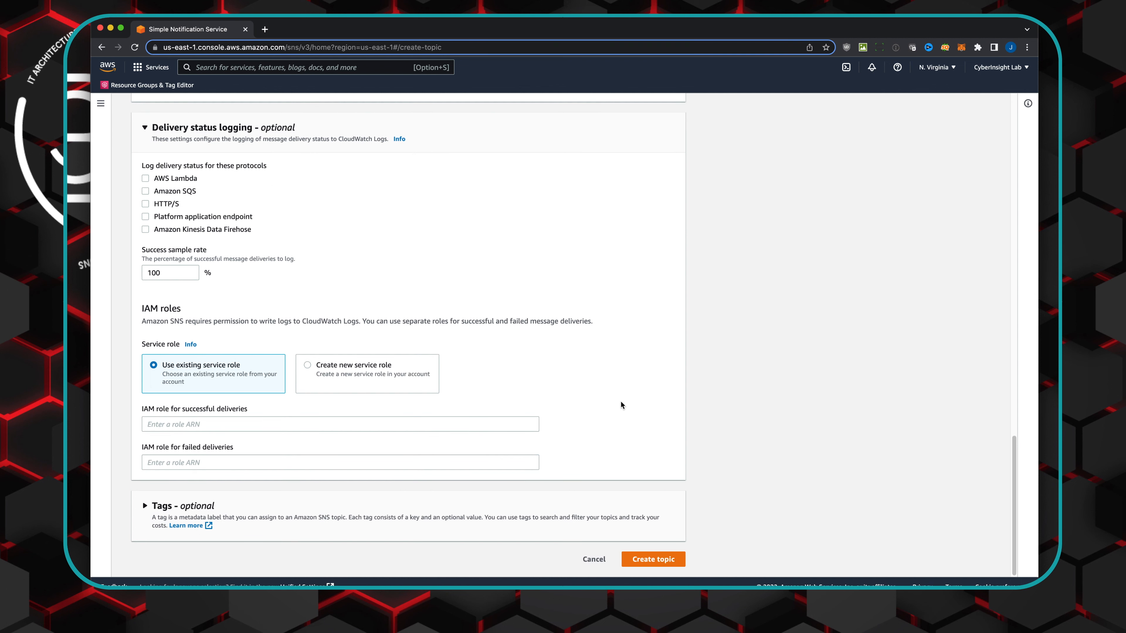
{"action": "scroll", "coordinate": [142, 524], "scroll_direction": "up", "scroll_amount": 1}
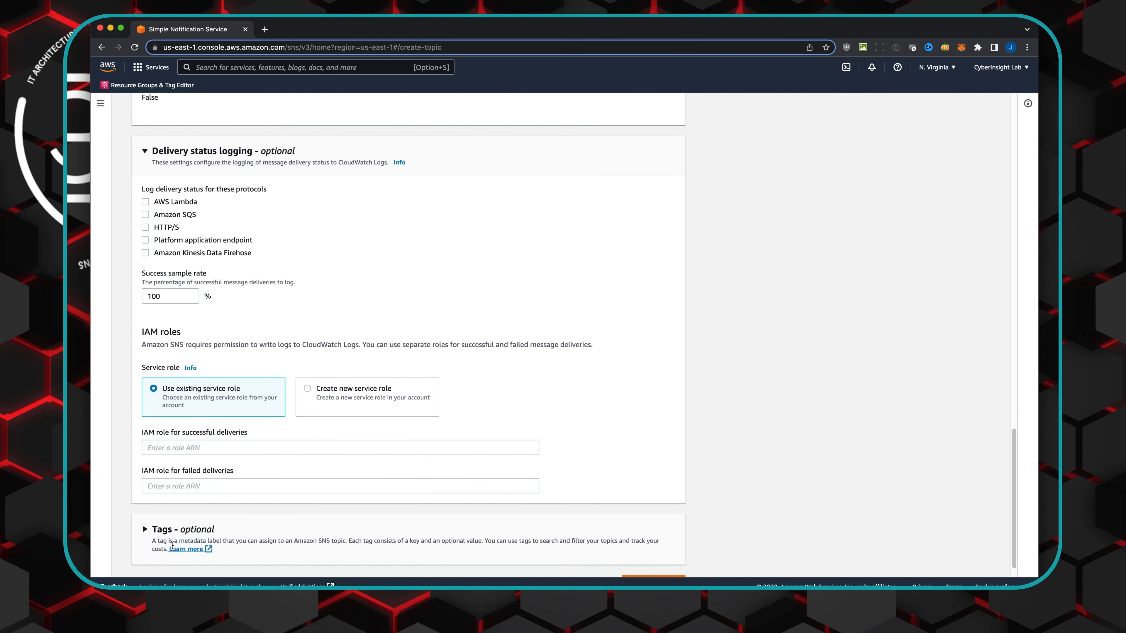
{"action": "left_click", "coordinate": [144, 529]}
{"action": "scroll", "coordinate": [582, 497], "scroll_direction": "down", "scroll_amount": 4}
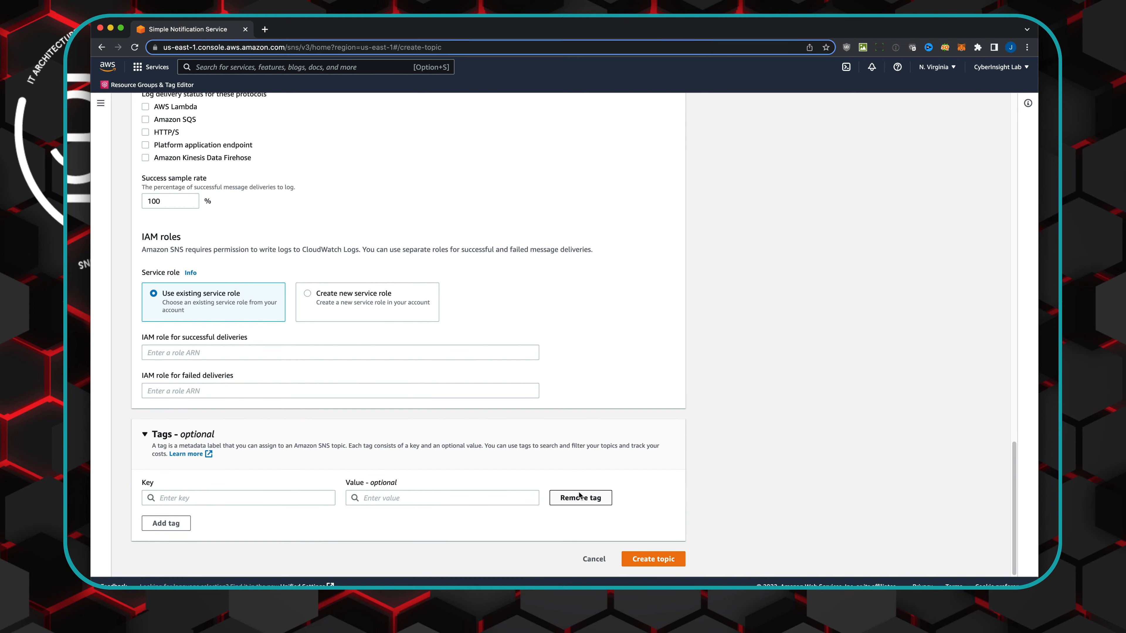
Review the topic's details and create it with the optional settings left at their defaults.
{"action": "scroll", "coordinate": [489, 424], "scroll_direction": "up", "scroll_amount": 12}
{"action": "scroll", "coordinate": [576, 428], "scroll_direction": "up", "scroll_amount": 10}
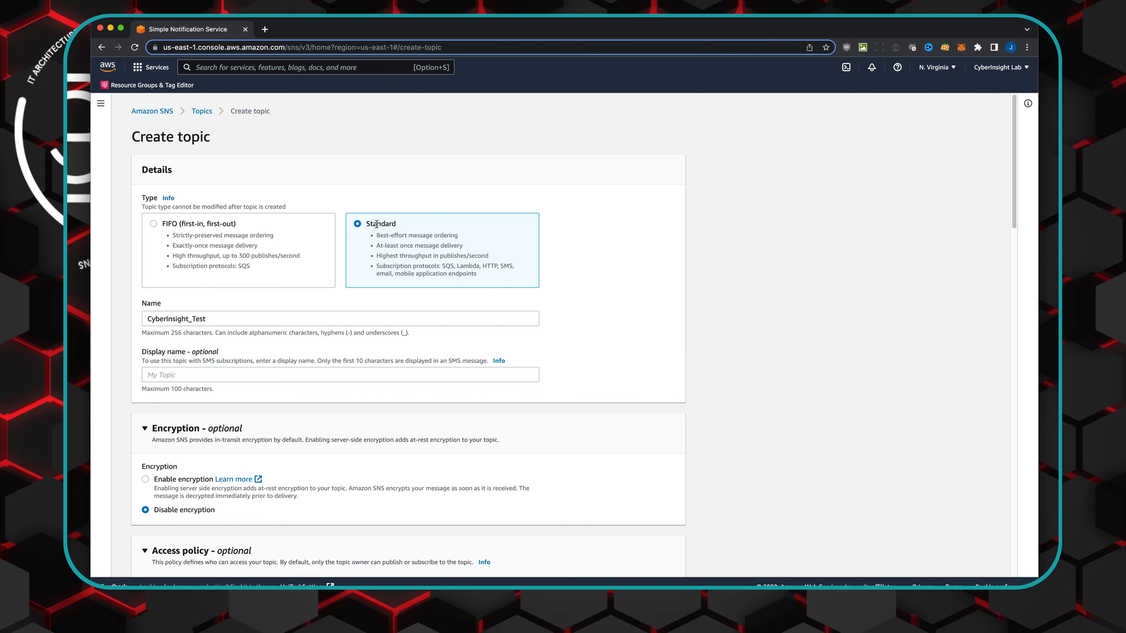
{"action": "scroll", "coordinate": [377, 224], "scroll_direction": "down", "scroll_amount": 2}
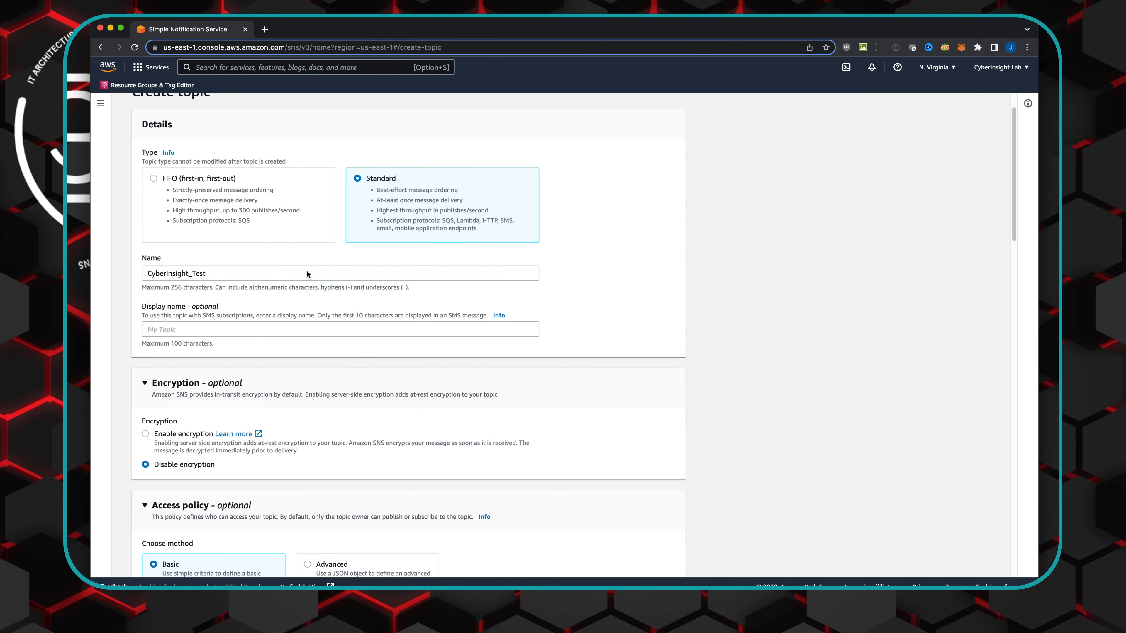
{"action": "scroll", "coordinate": [605, 444], "scroll_direction": "down", "scroll_amount": 20}
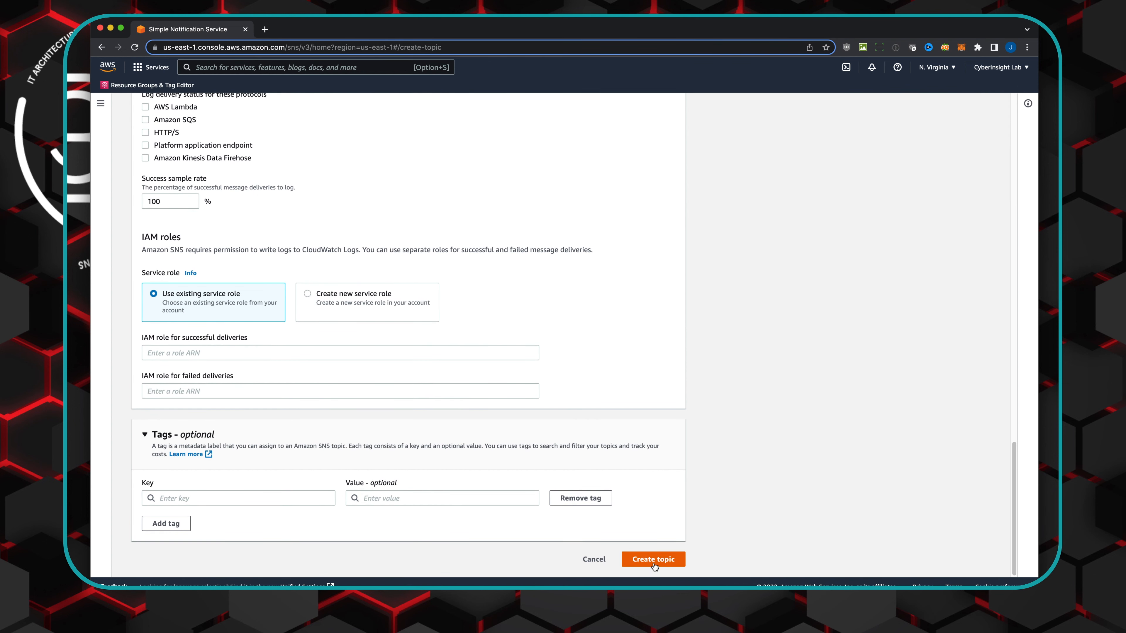
{"action": "left_click", "coordinate": [654, 559]}
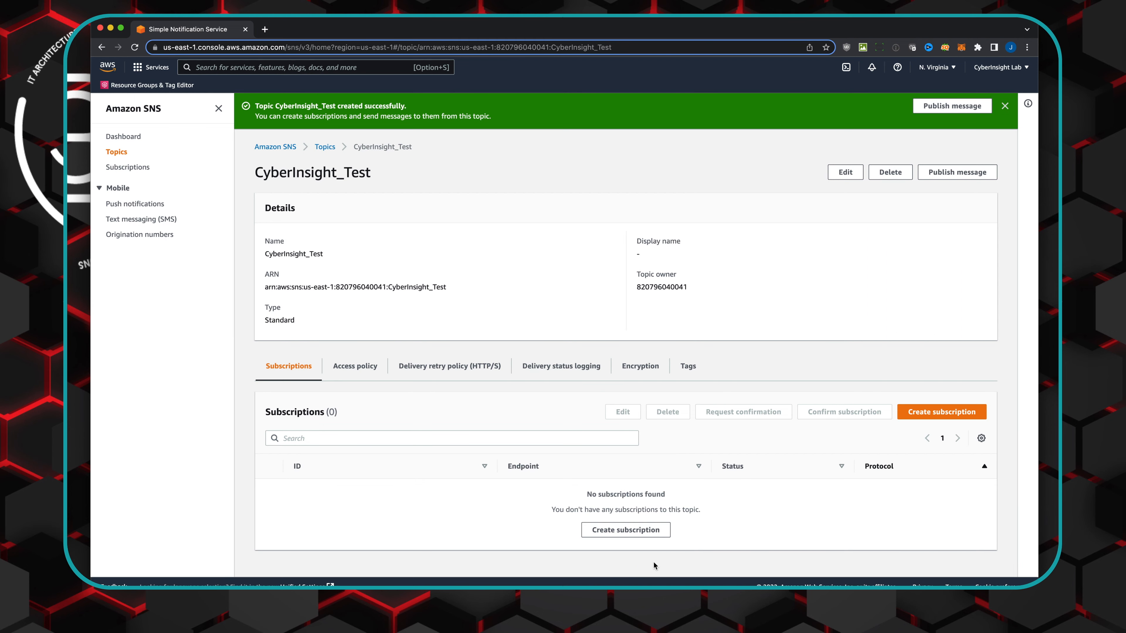
Open the CyberInsight_Test topic from the topics list and start a new subscription to it using the Email protocol.
{"action": "left_click", "coordinate": [327, 148]}
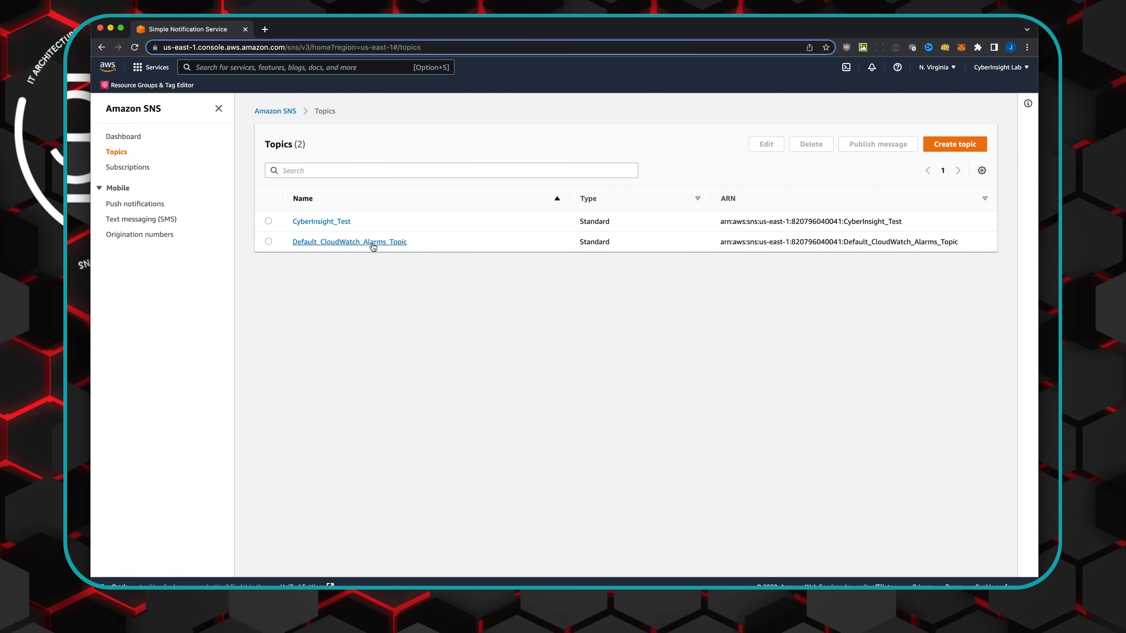
{"action": "left_click", "coordinate": [328, 222]}
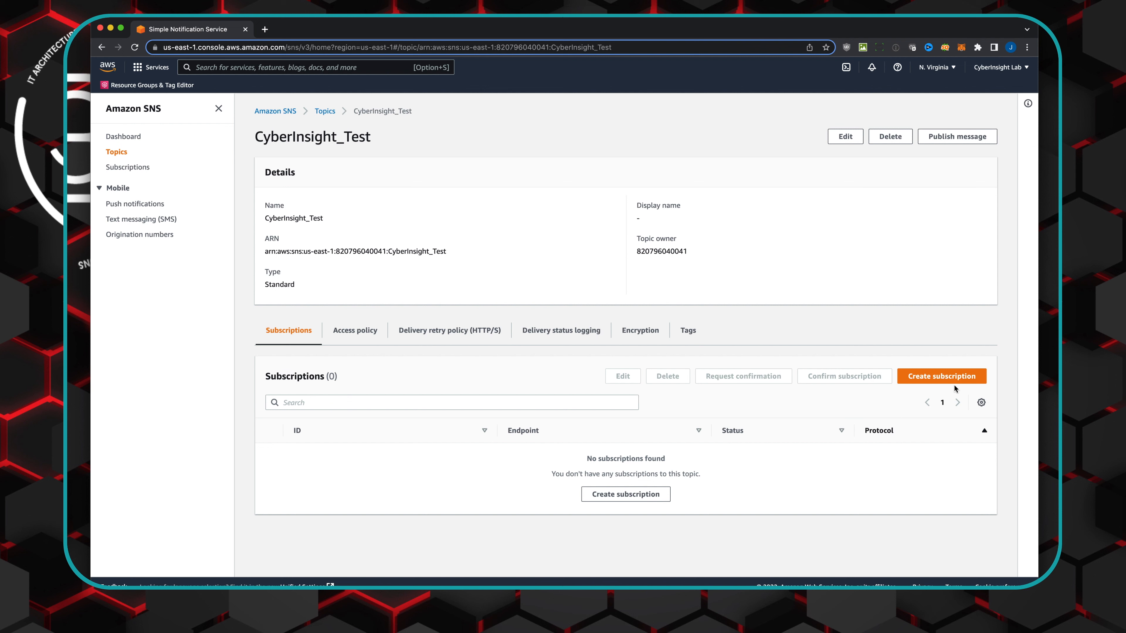
{"action": "left_click", "coordinate": [936, 377]}
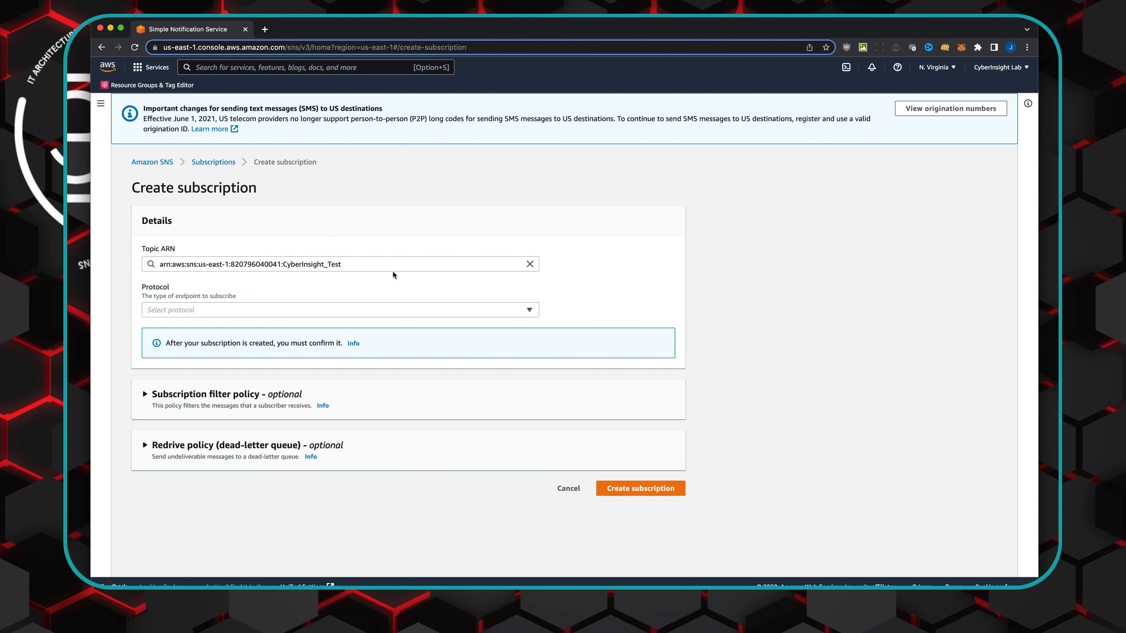
{"action": "left_click", "coordinate": [530, 312]}
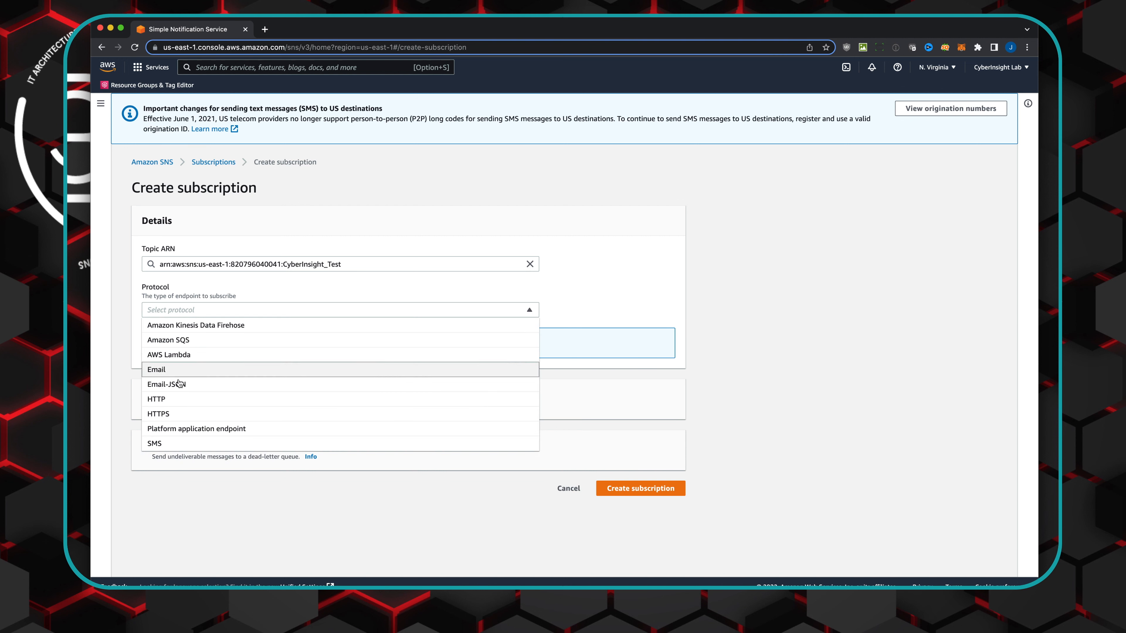
{"action": "left_click", "coordinate": [155, 370]}
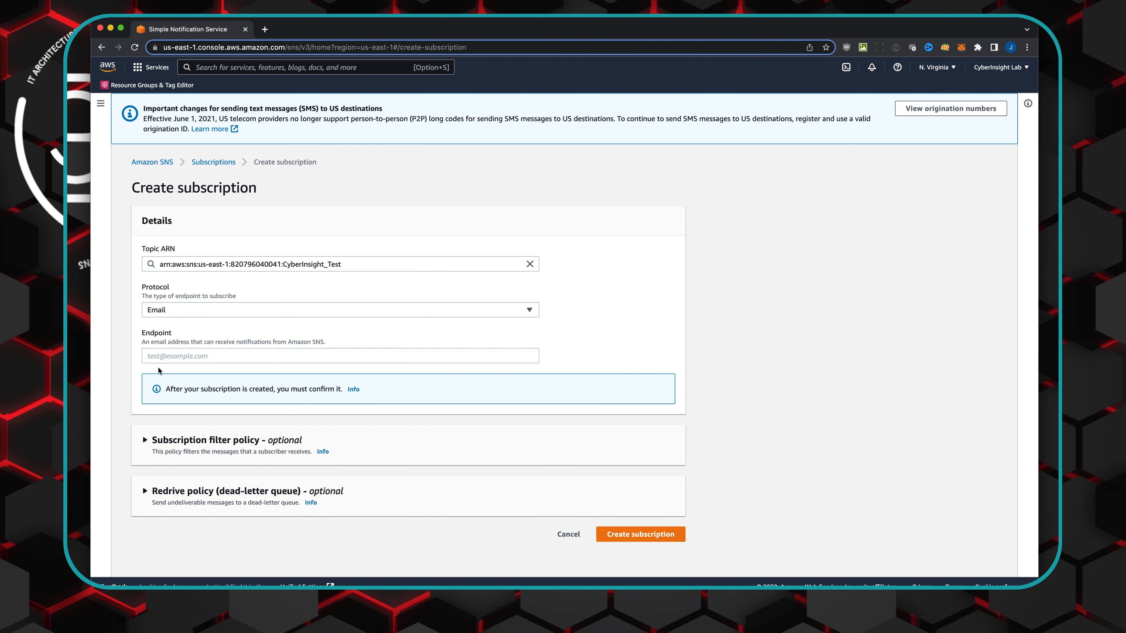
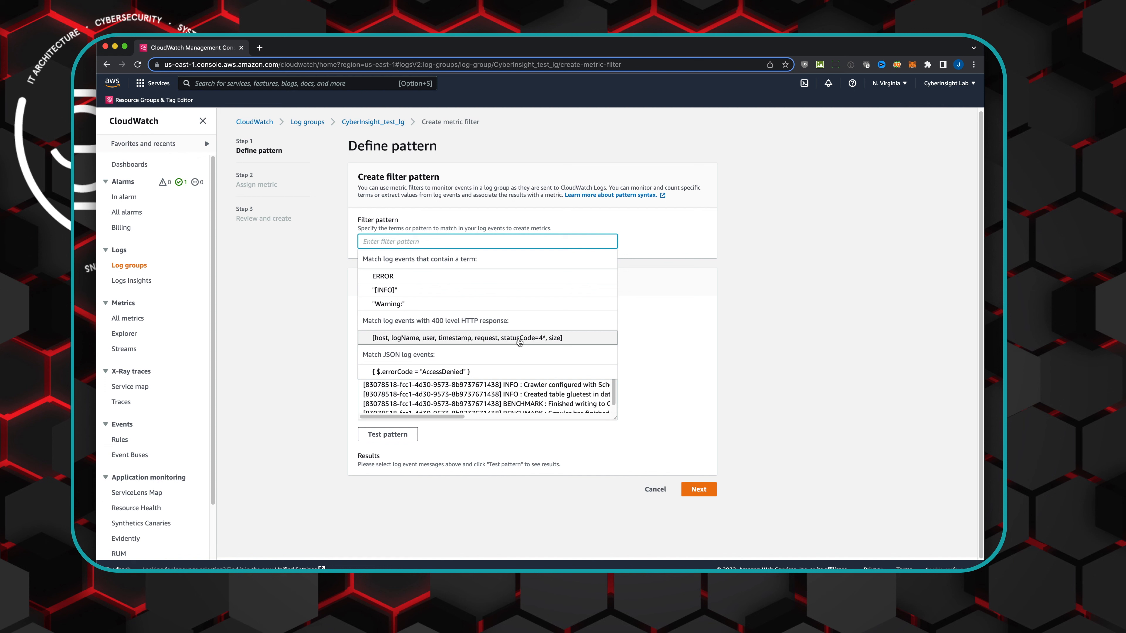
Fill the CloudWatch metric filter pattern from the 400-level HTTP response example and change its status code condition to statusCode=5*.
{"action": "left_click", "coordinate": [519, 339]}
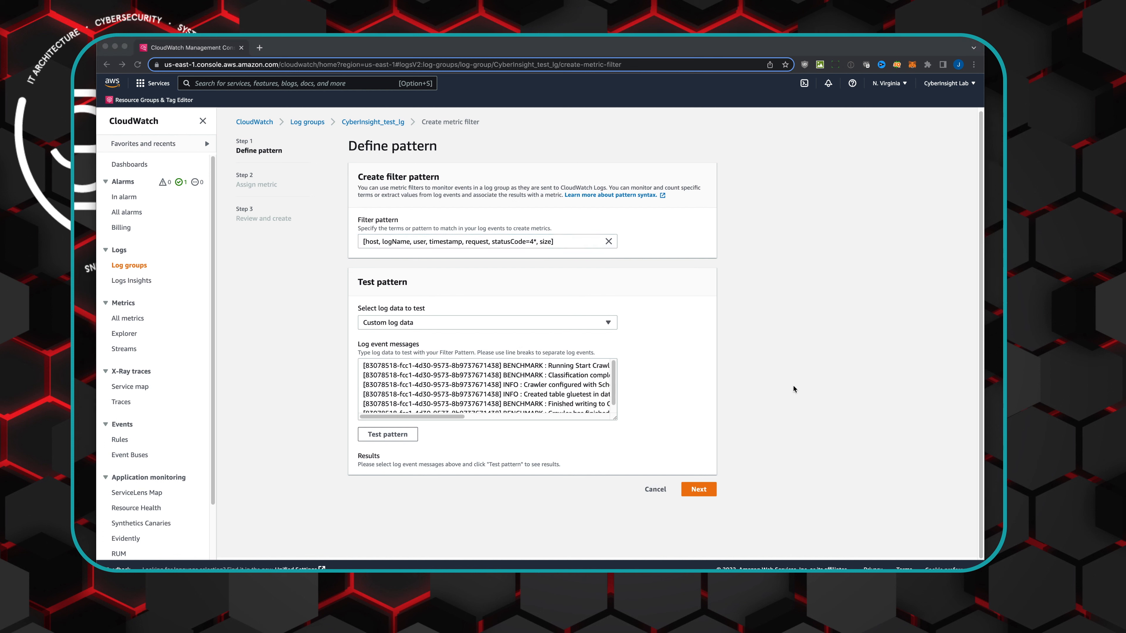
{"action": "left_click", "coordinate": [540, 242]}
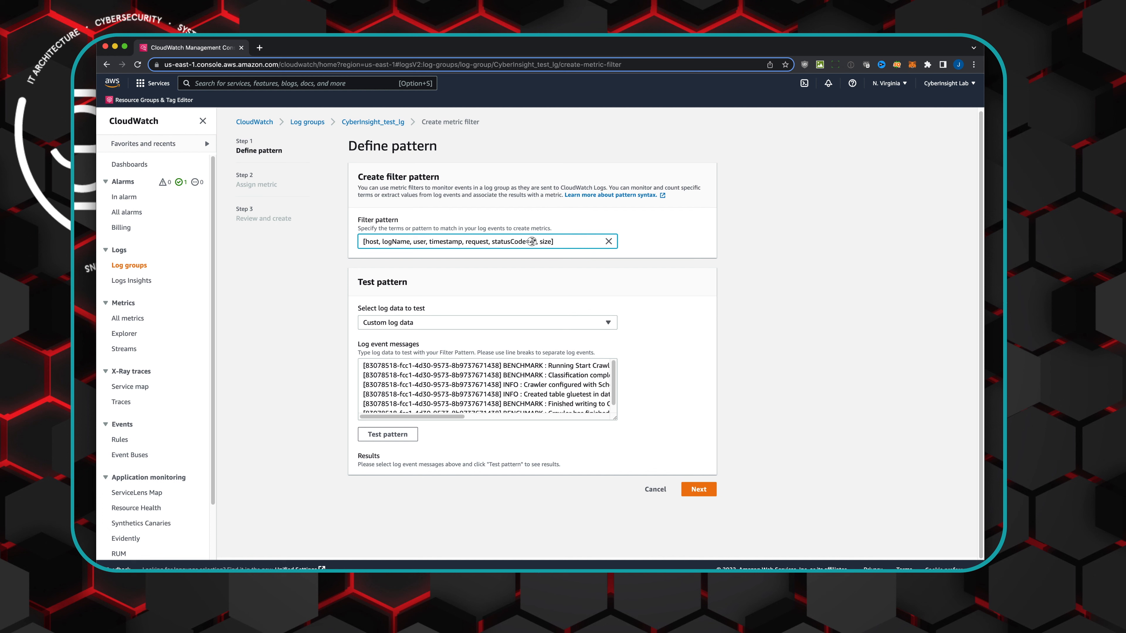
{"action": "double_click", "coordinate": [531, 242]}
{"action": "type", "text": "5"}
{"action": "left_click", "coordinate": [785, 361]}
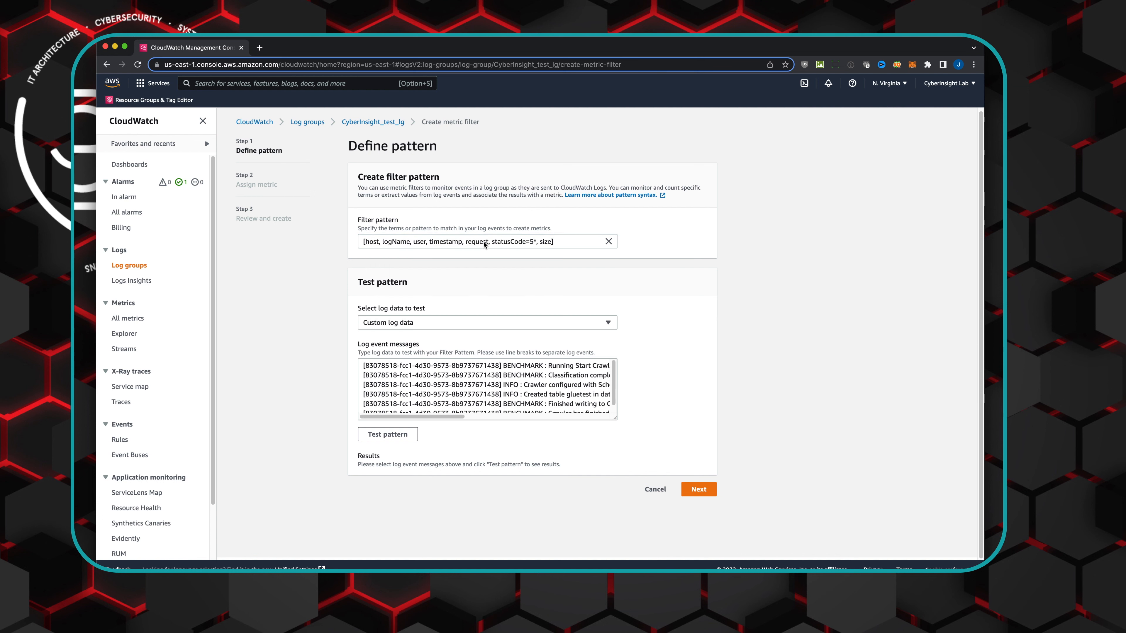
{"action": "left_click", "coordinate": [533, 242]}
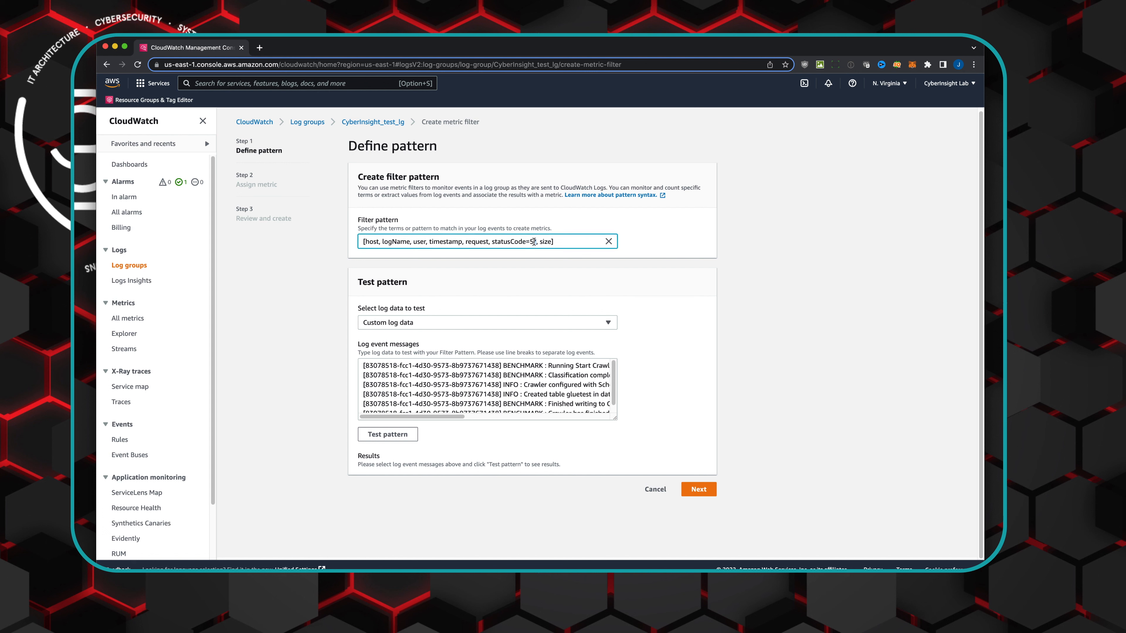
{"action": "left_click", "coordinate": [613, 328]}
{"action": "left_click", "coordinate": [683, 339]}
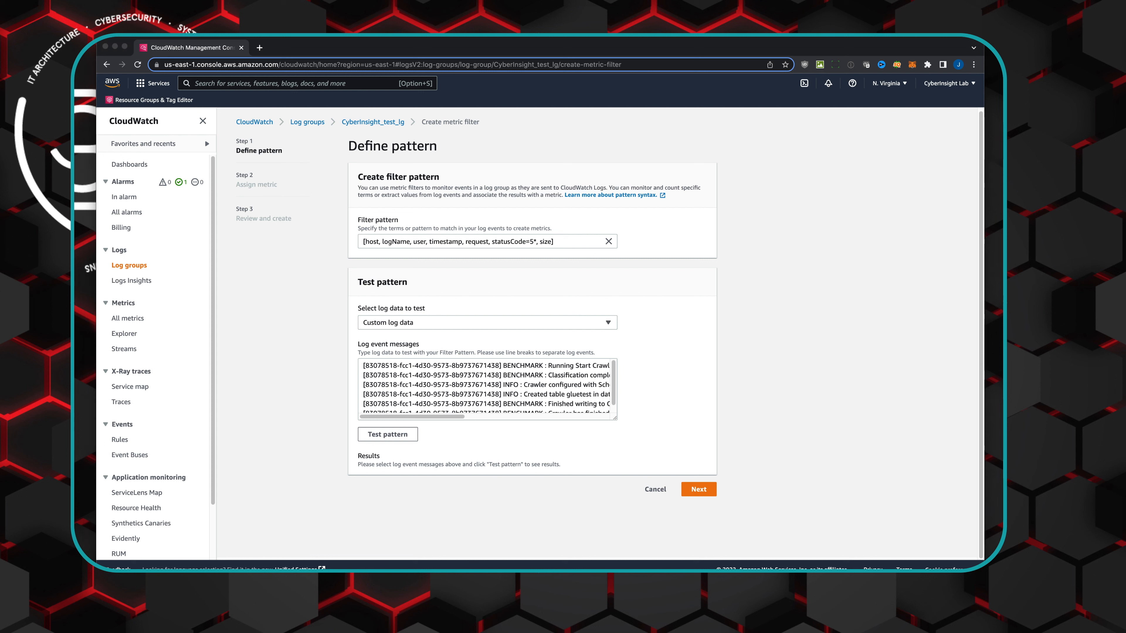
{"action": "left_click", "coordinate": [91, 189]}
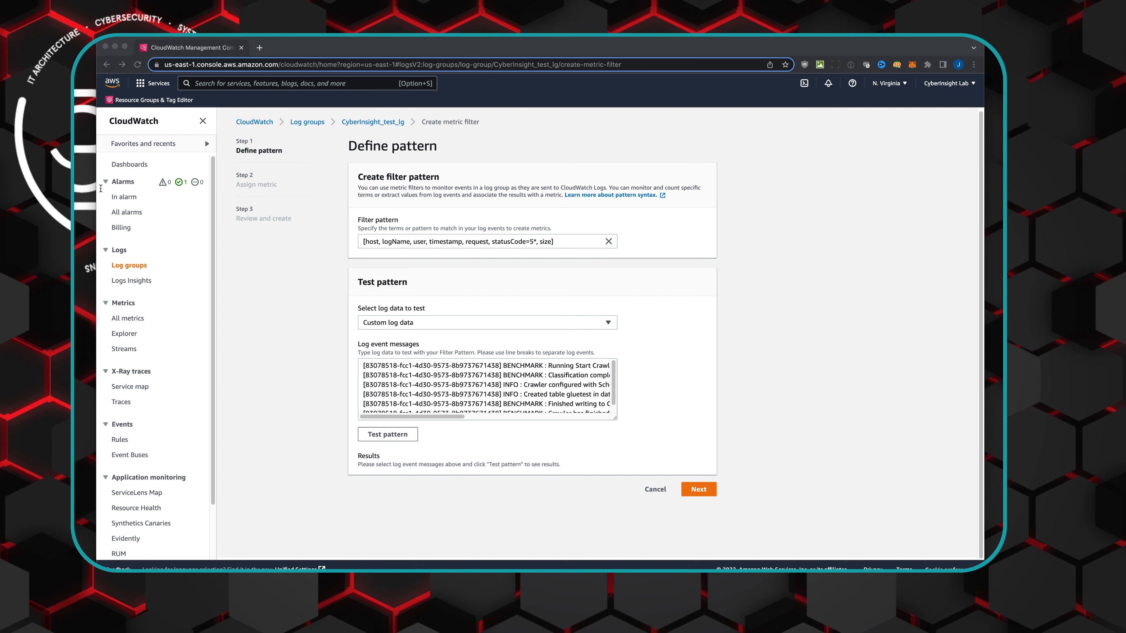
Replace the custom test log data with the copied HTTP access log entries containing status codes 500, 501, 503 and 200.
{"action": "left_click", "coordinate": [371, 374]}
{"action": "left_click_drag", "start_coordinate": [371, 374], "coordinate": [672, 497]}
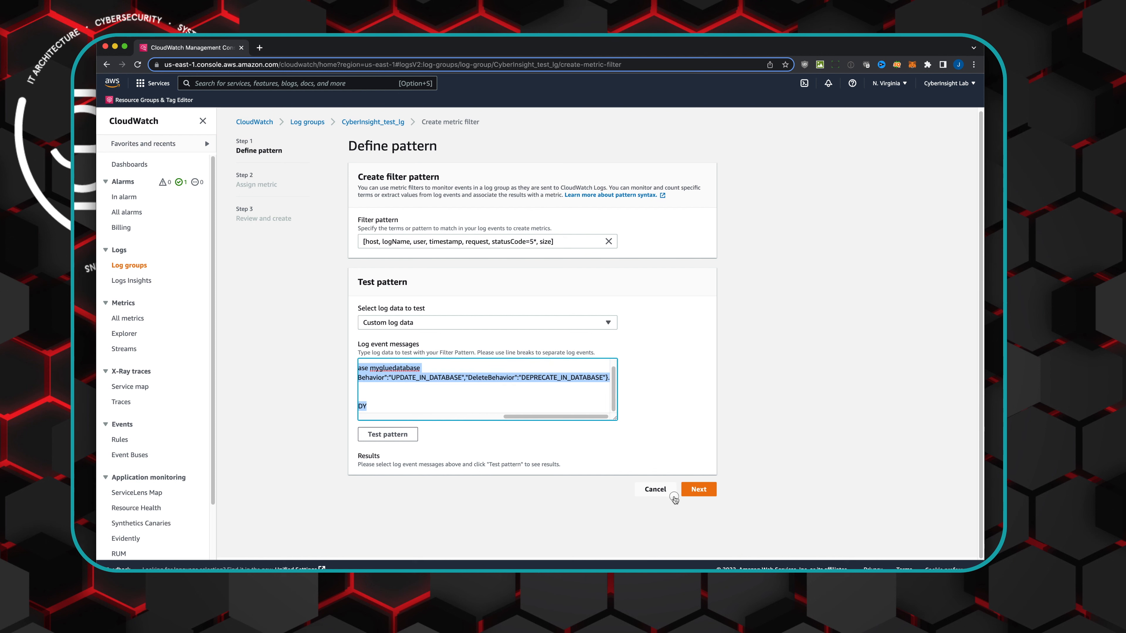
{"action": "key", "text": "BackSpace"}
{"action": "key", "text": "super+v"}
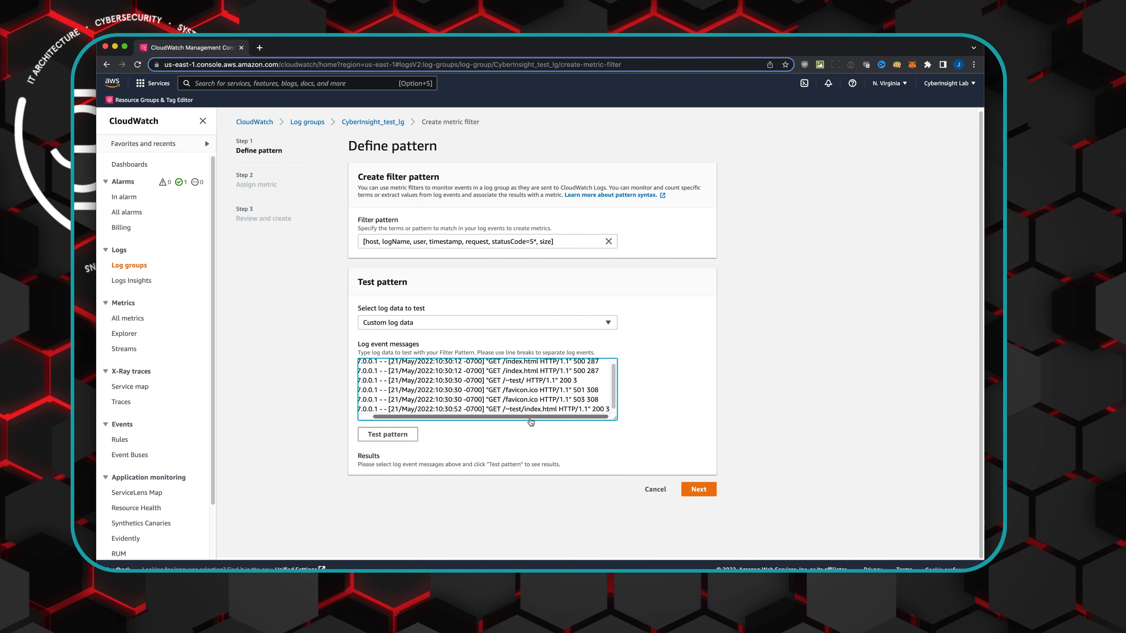
{"action": "scroll", "coordinate": [447, 375], "scroll_direction": "left", "scroll_amount": 2}
{"action": "scroll", "coordinate": [447, 376], "scroll_direction": "up", "scroll_amount": 1}
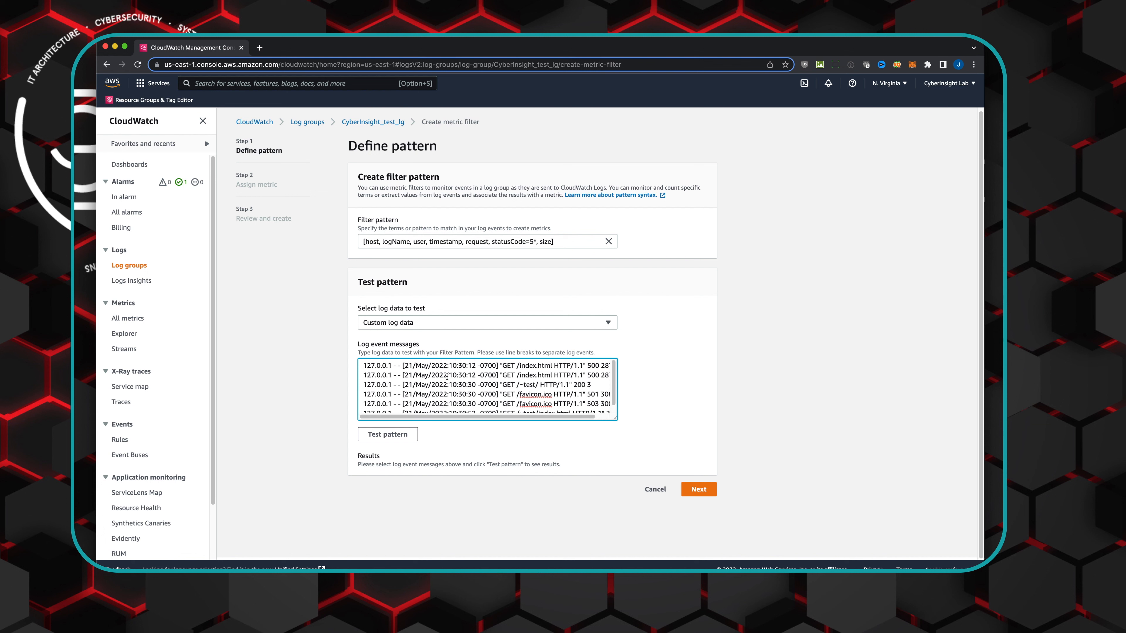
{"action": "left_click_drag", "start_coordinate": [486, 416], "coordinate": [527, 423]}
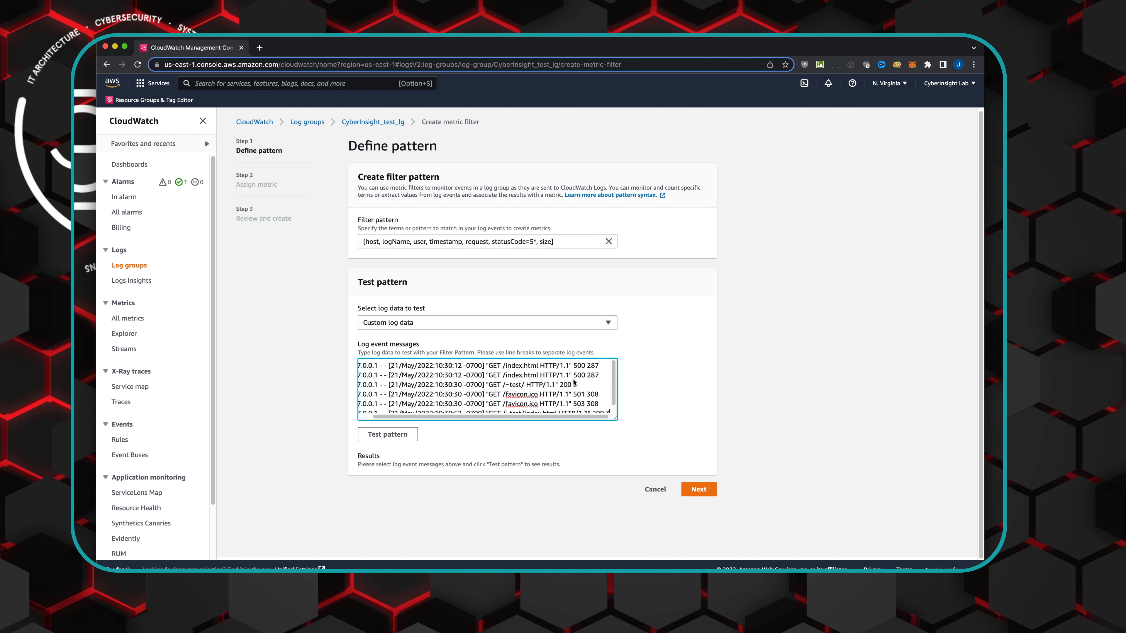
{"action": "scroll", "coordinate": [541, 396], "scroll_direction": "down", "scroll_amount": 1}
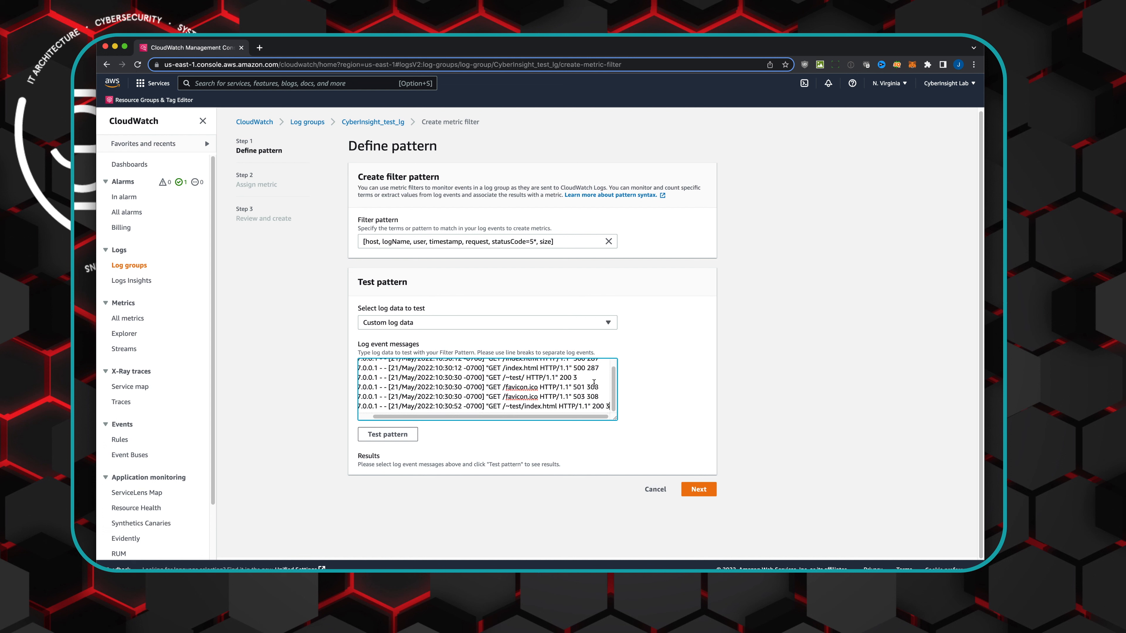
Test the filter pattern against the pasted log events and examine the status codes of the matching entries.
{"action": "double_click", "coordinate": [566, 379]}
{"action": "left_click_drag", "start_coordinate": [570, 418], "coordinate": [556, 418]}
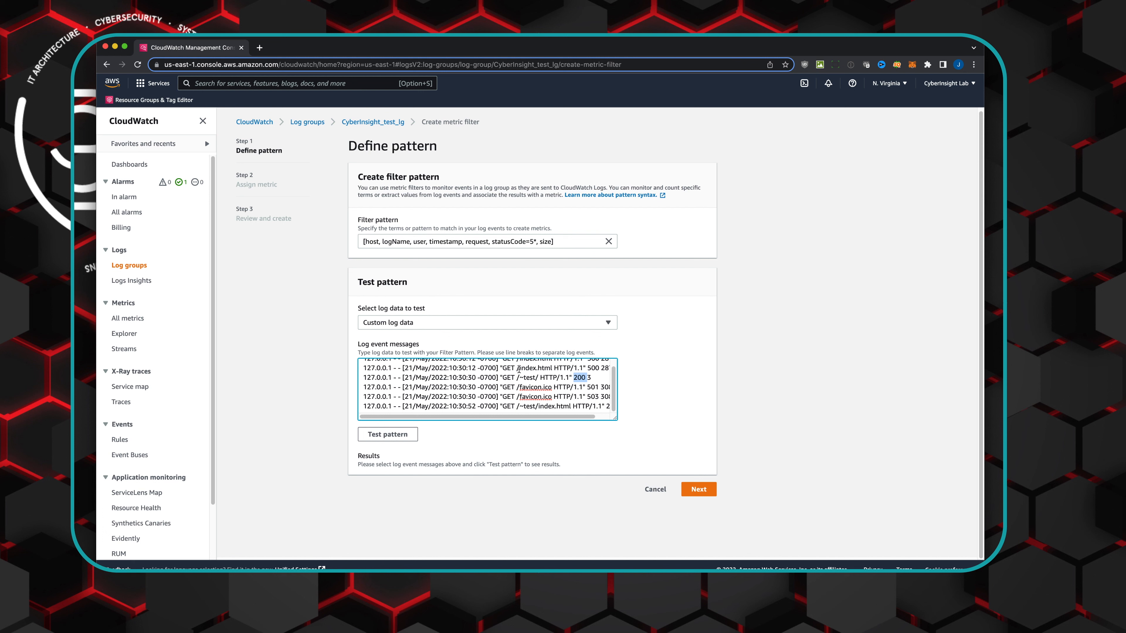
{"action": "left_click_drag", "start_coordinate": [563, 418], "coordinate": [578, 418]}
{"action": "left_click", "coordinate": [530, 242]}
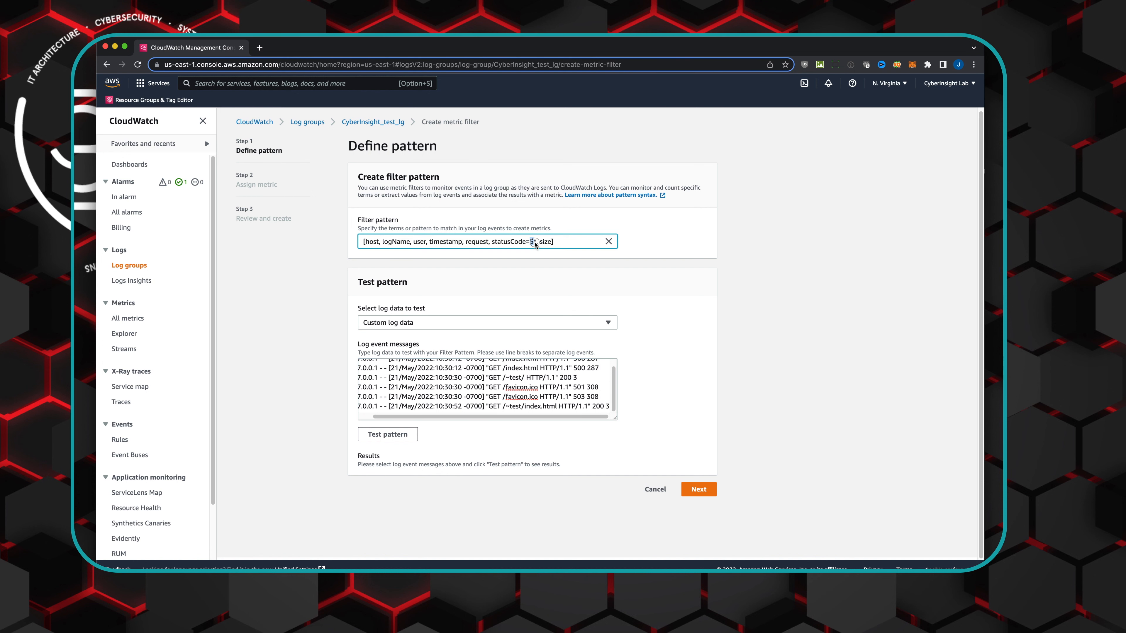
{"action": "left_click", "coordinate": [394, 435]}
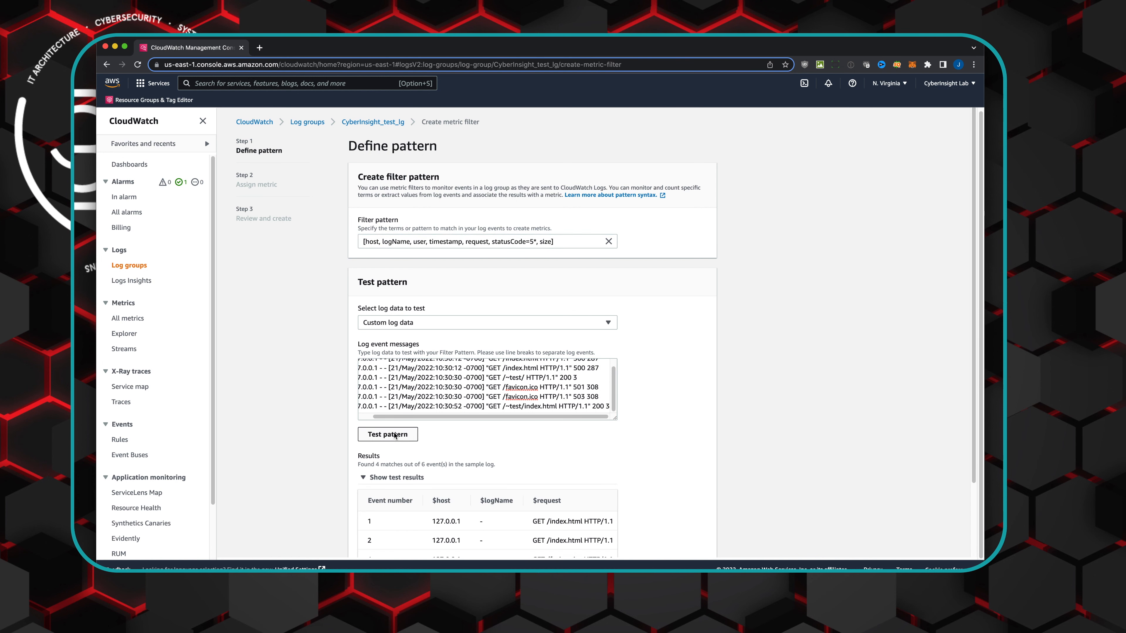
{"action": "scroll", "coordinate": [503, 411], "scroll_direction": "down", "scroll_amount": 3}
{"action": "left_click_drag", "start_coordinate": [360, 377], "coordinate": [453, 377]}
{"action": "left_click", "coordinate": [377, 379]}
{"action": "left_click_drag", "start_coordinate": [456, 504], "coordinate": [543, 501]}
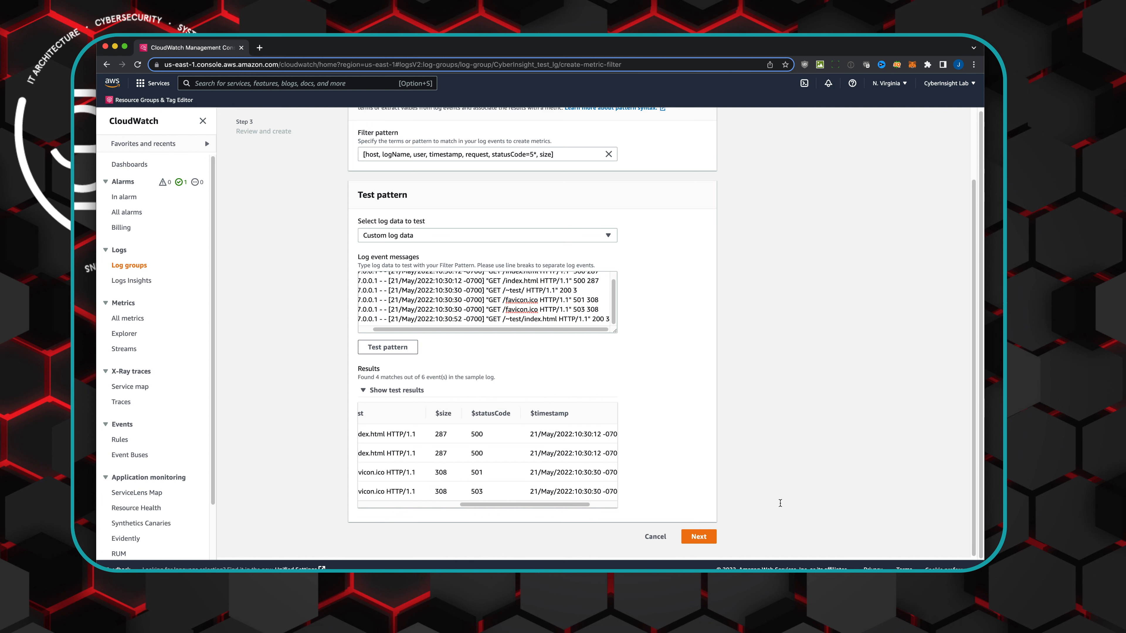
{"action": "scroll", "coordinate": [727, 416], "scroll_direction": "up", "scroll_amount": 1}
{"action": "scroll", "coordinate": [726, 418], "scroll_direction": "down", "scroll_amount": 1}
Accept the filter pattern and name the metric filter CyberInsight_http_5xx.
{"action": "left_click", "coordinate": [699, 536]}
{"action": "scroll", "coordinate": [788, 471], "scroll_direction": "up", "scroll_amount": 3}
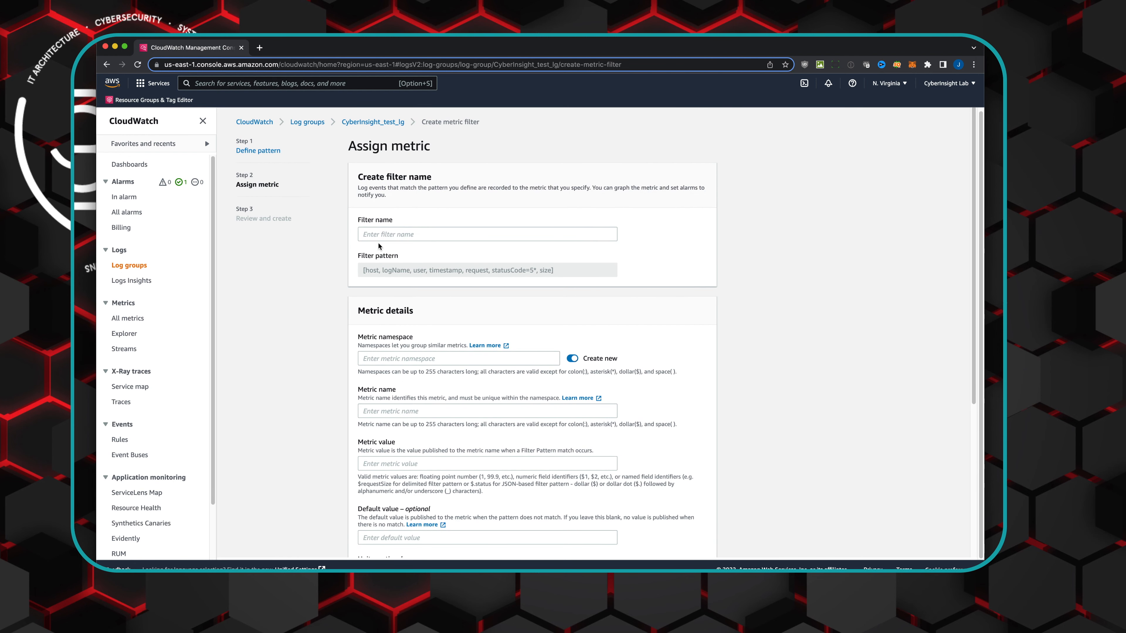
{"action": "left_click", "coordinate": [383, 235]}
{"action": "type", "text": "CyberInsi"}
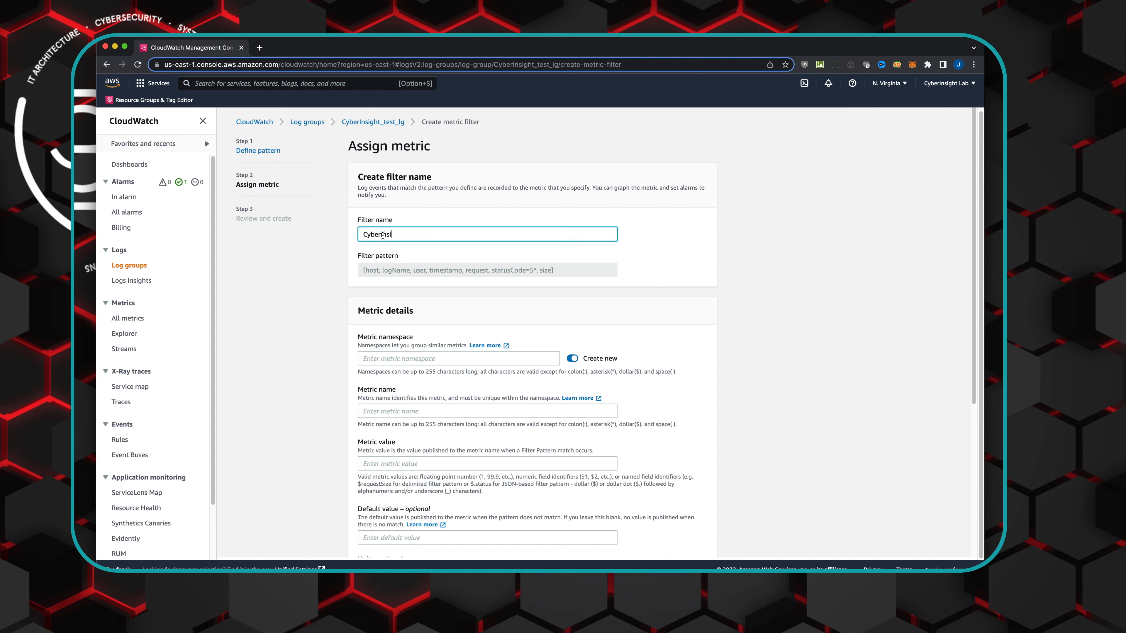
{"action": "type", "text": "ght_http_5xx"}
Set the metric namespace to CyberInsight_CloudWatch_Test and the metric name to HTTP_5xx.
{"action": "scroll", "coordinate": [714, 365], "scroll_direction": "down", "scroll_amount": 3}
{"action": "left_click", "coordinate": [462, 286]}
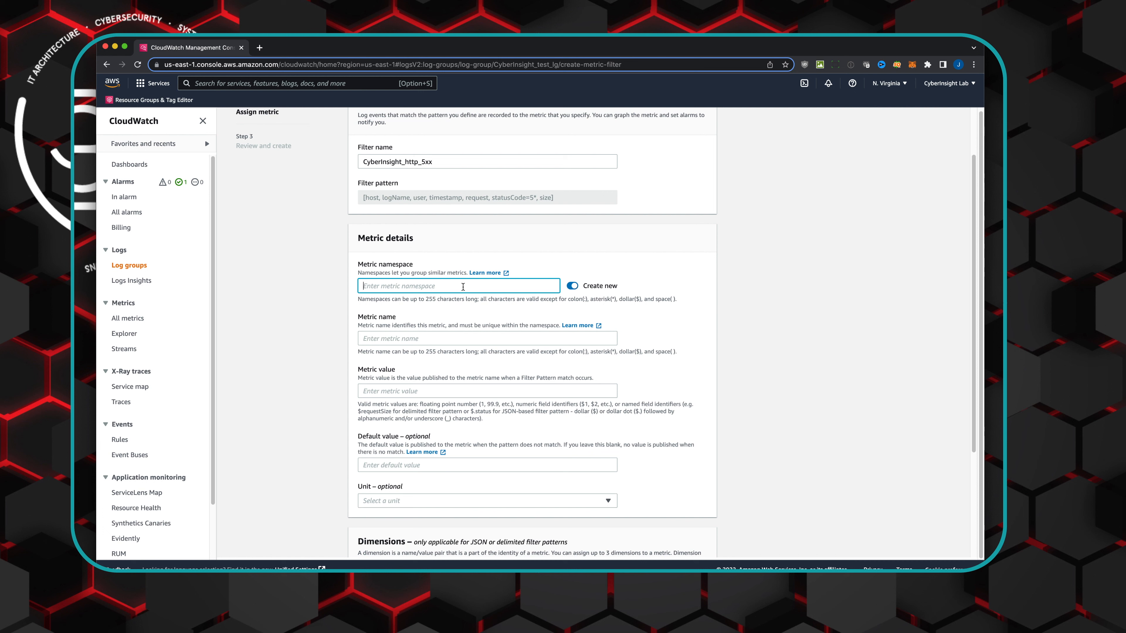
{"action": "type", "text": "CyberInsight_CloudWatch_testTest"}
{"action": "left_click", "coordinate": [466, 339]}
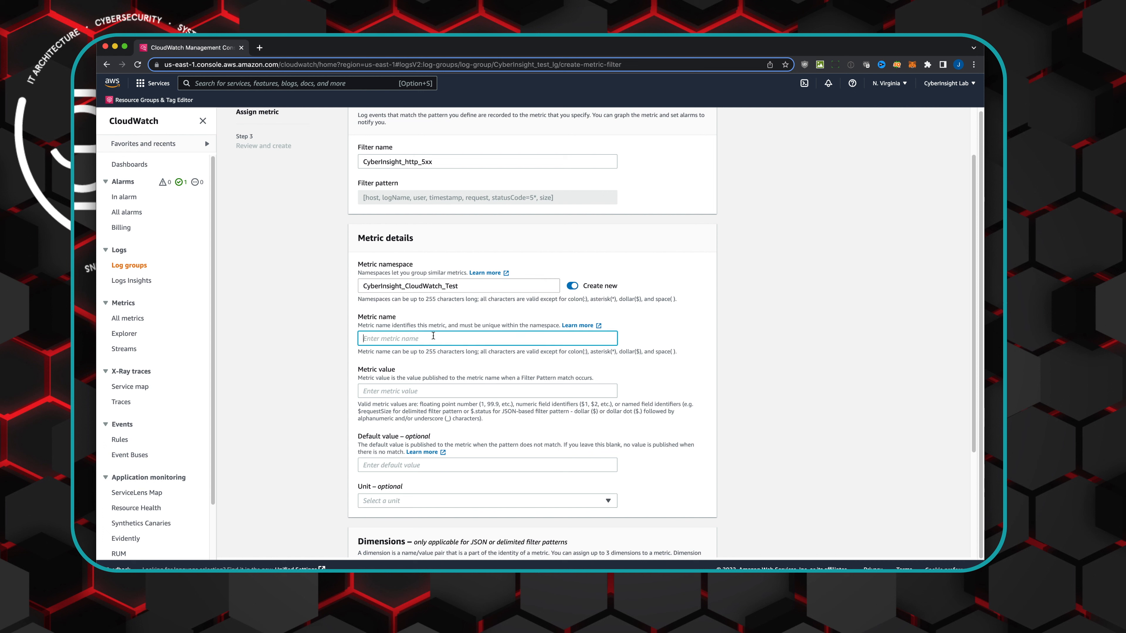
{"action": "type", "text": "HTTP_5xx"}
{"action": "scroll", "coordinate": [566, 428], "scroll_direction": "down", "scroll_amount": 1}
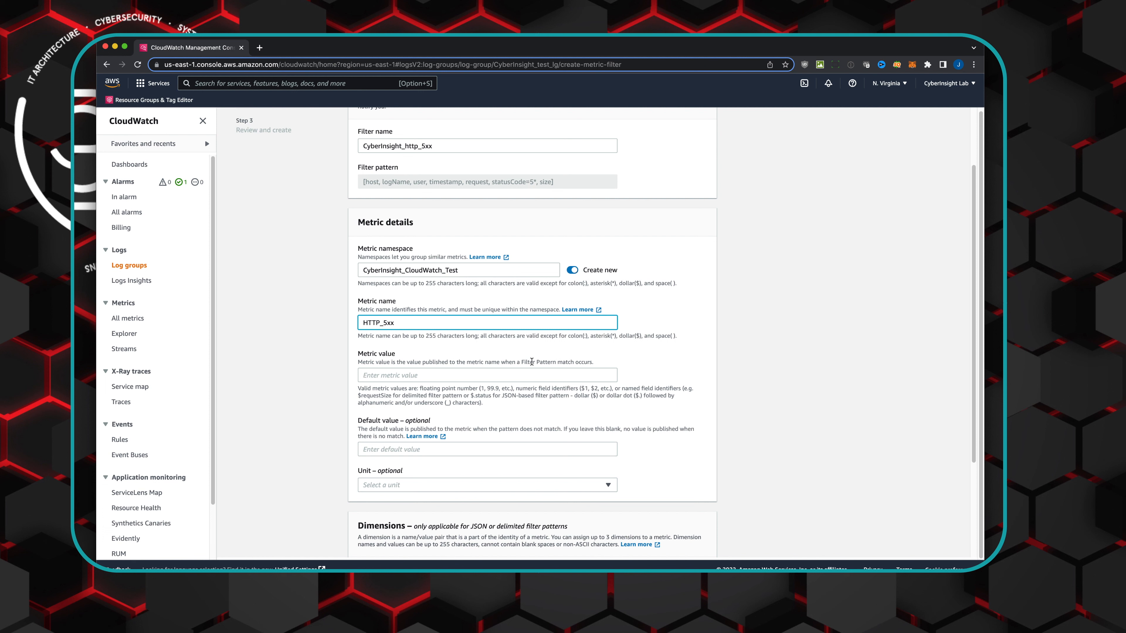
Set the metric value to 1 and the default value to 0, leaving the unit and dimensions empty.
{"action": "left_click", "coordinate": [461, 375]}
{"action": "type", "text": "1"}
{"action": "left_click", "coordinate": [376, 450]}
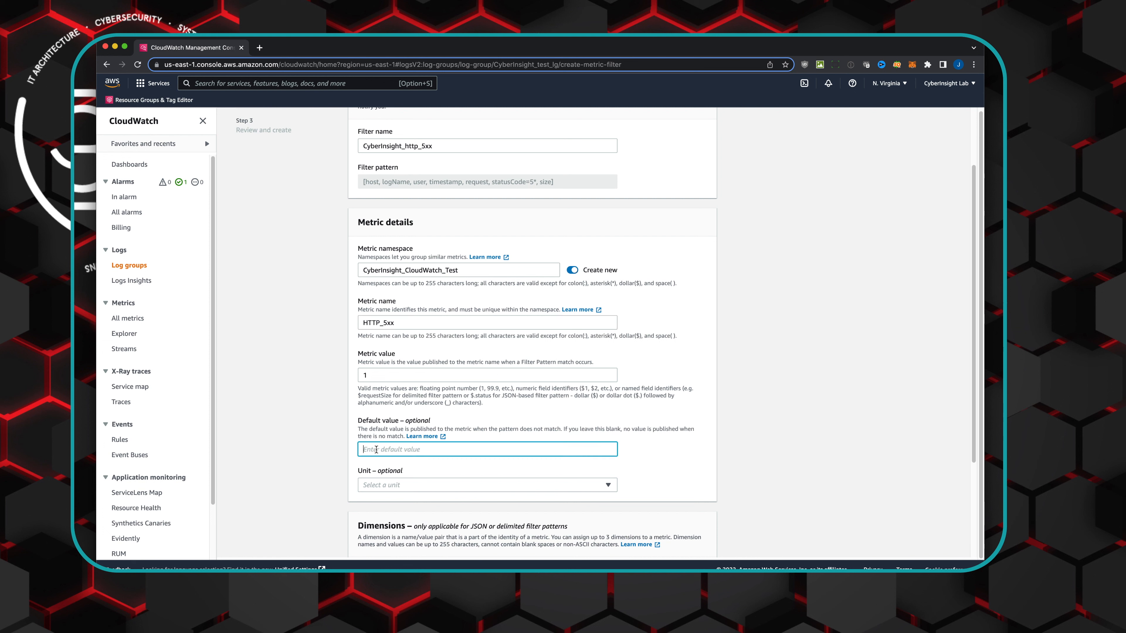
{"action": "type", "text": "0"}
{"action": "scroll", "coordinate": [889, 473], "scroll_direction": "down", "scroll_amount": 5}
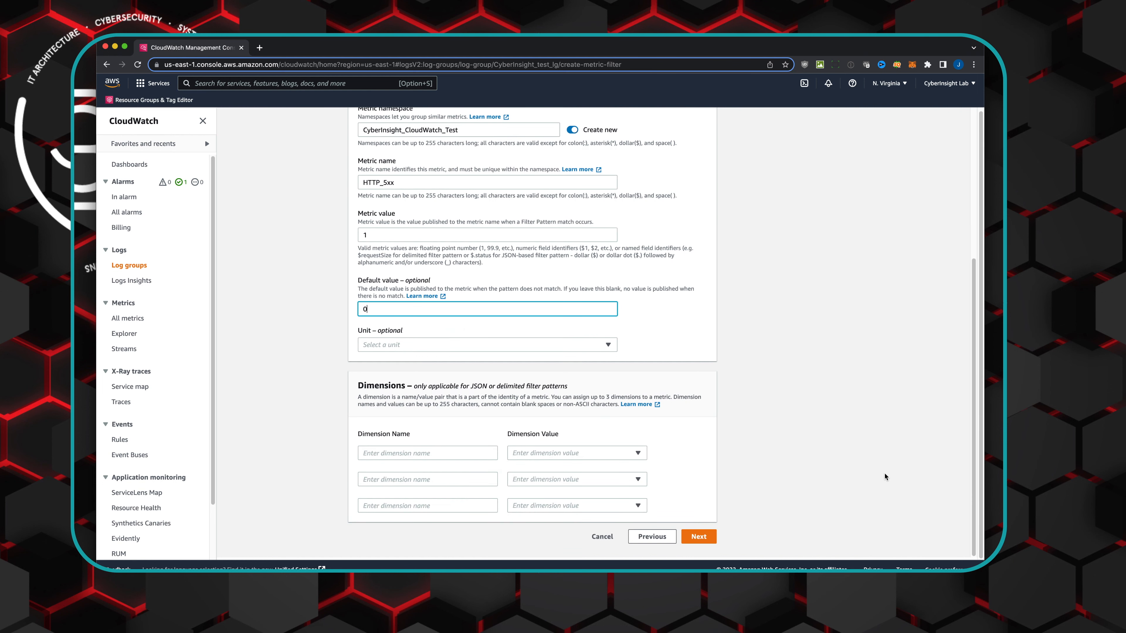
Proceed to the review of the pattern and metric settings and create the metric filter.
{"action": "left_click", "coordinate": [699, 537]}
{"action": "scroll", "coordinate": [722, 518], "scroll_direction": "down", "scroll_amount": 2}
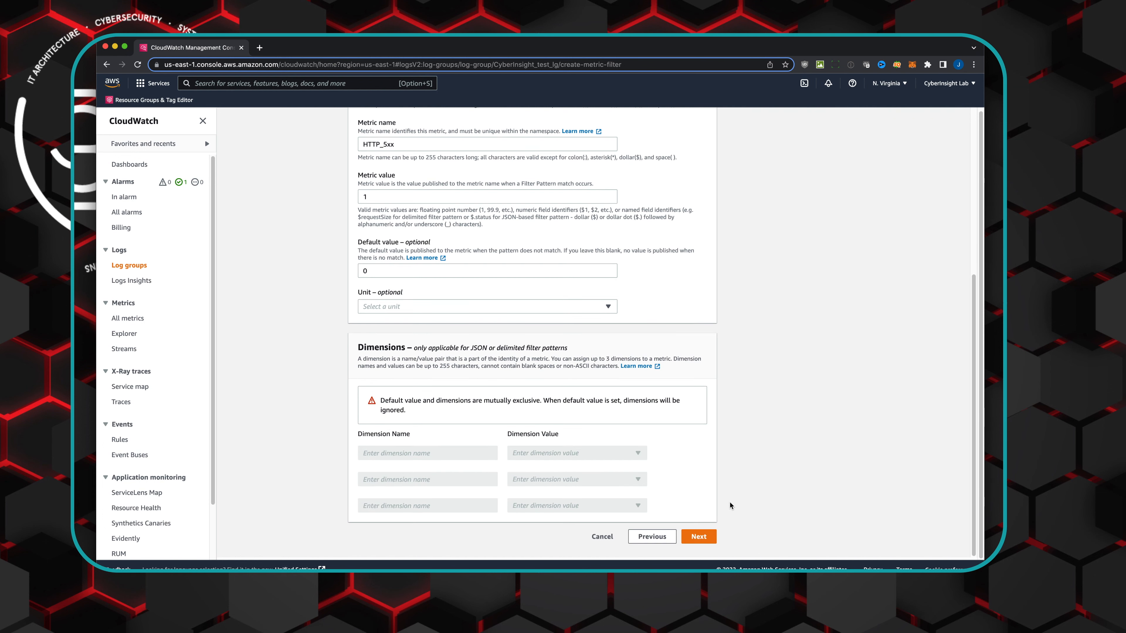
{"action": "scroll", "coordinate": [730, 502], "scroll_direction": "up", "scroll_amount": 10}
{"action": "scroll", "coordinate": [731, 492], "scroll_direction": "down", "scroll_amount": 6}
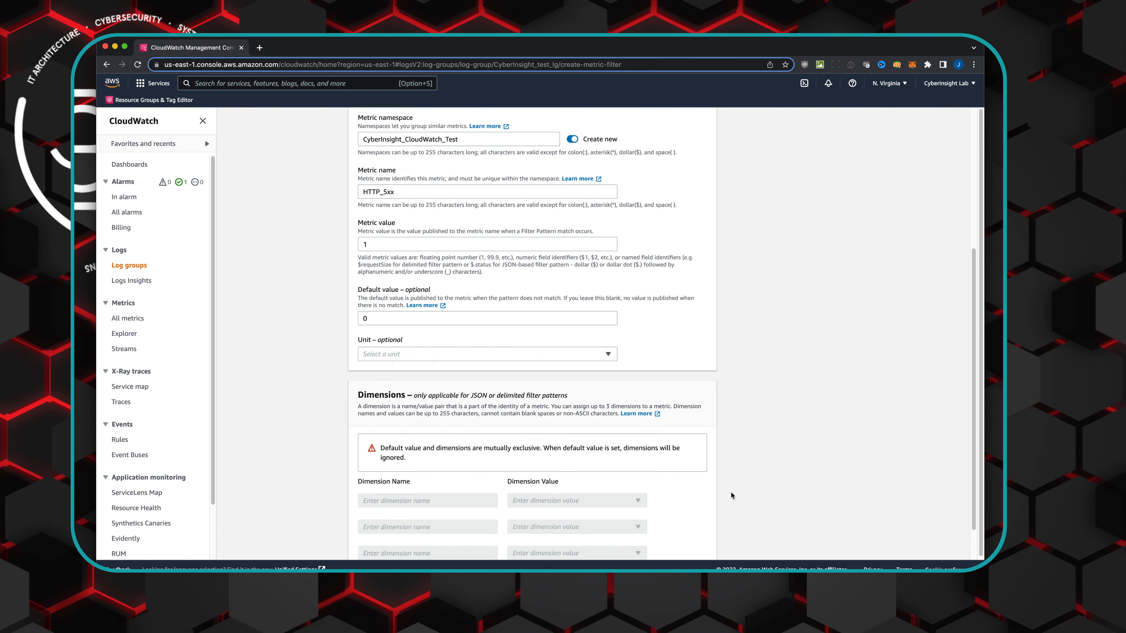
{"action": "left_click", "coordinate": [699, 539]}
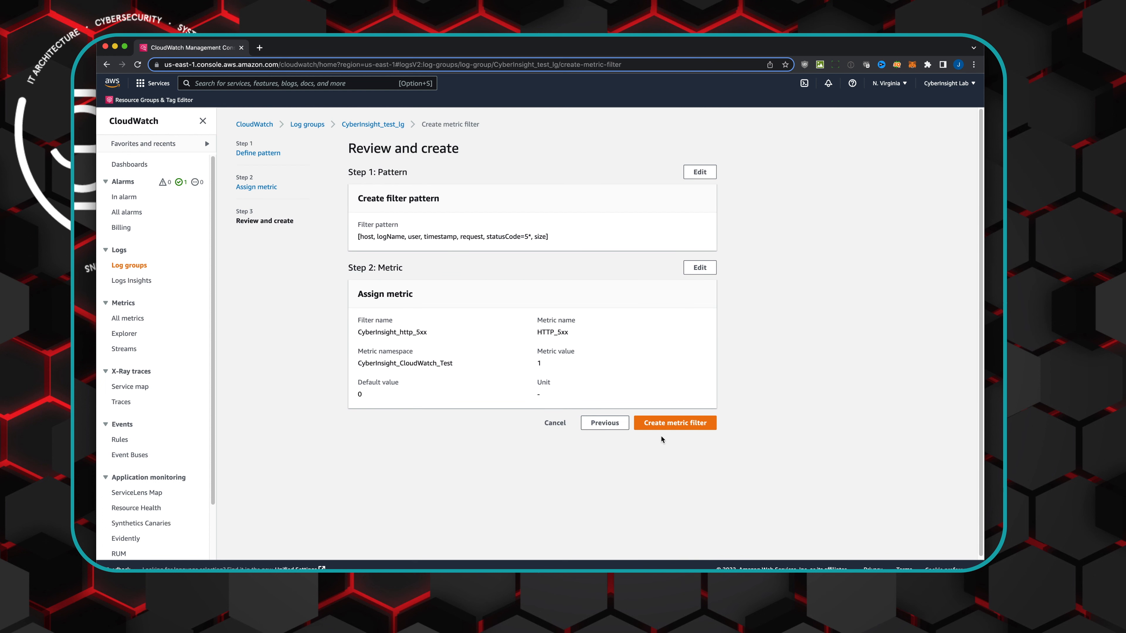
{"action": "left_click", "coordinate": [664, 425]}
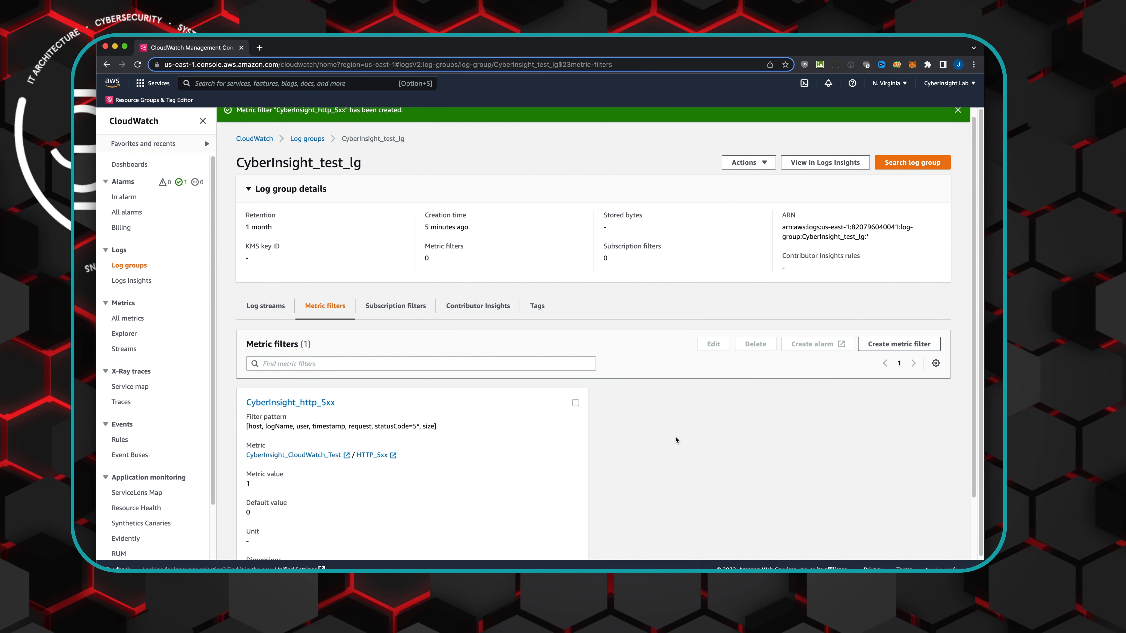
{"action": "scroll", "coordinate": [676, 437], "scroll_direction": "down", "scroll_amount": 2}
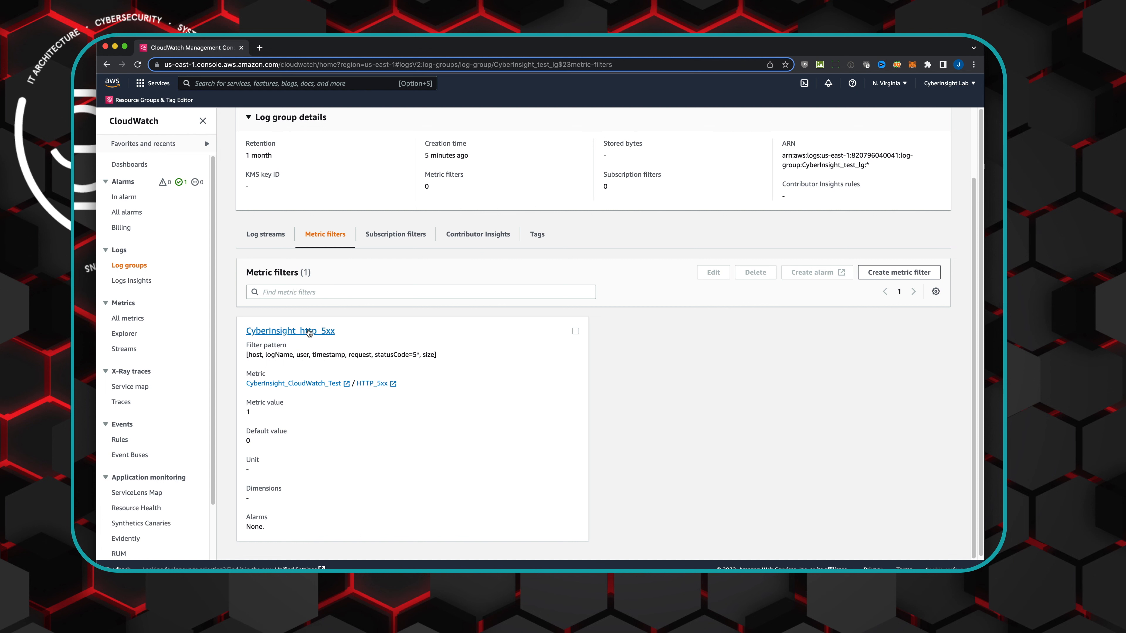
Open the list of all CloudWatch alarms to view the existing alarms.
{"action": "left_click", "coordinate": [123, 183]}
{"action": "left_click", "coordinate": [123, 183]}
{"action": "left_click", "coordinate": [127, 171]}
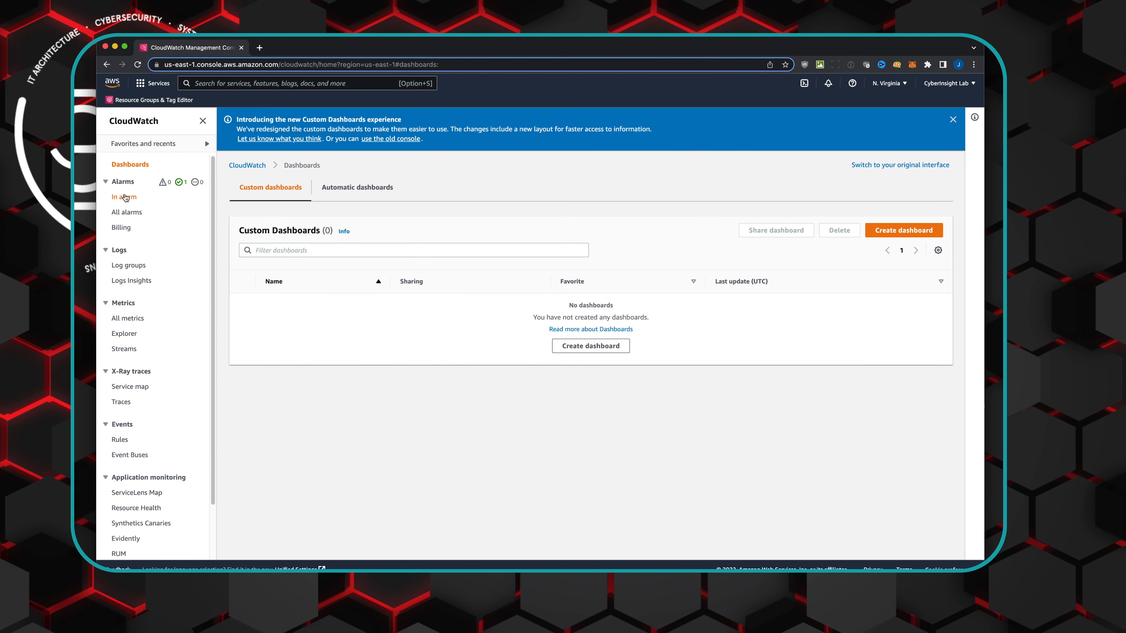
{"action": "left_click", "coordinate": [123, 184]}
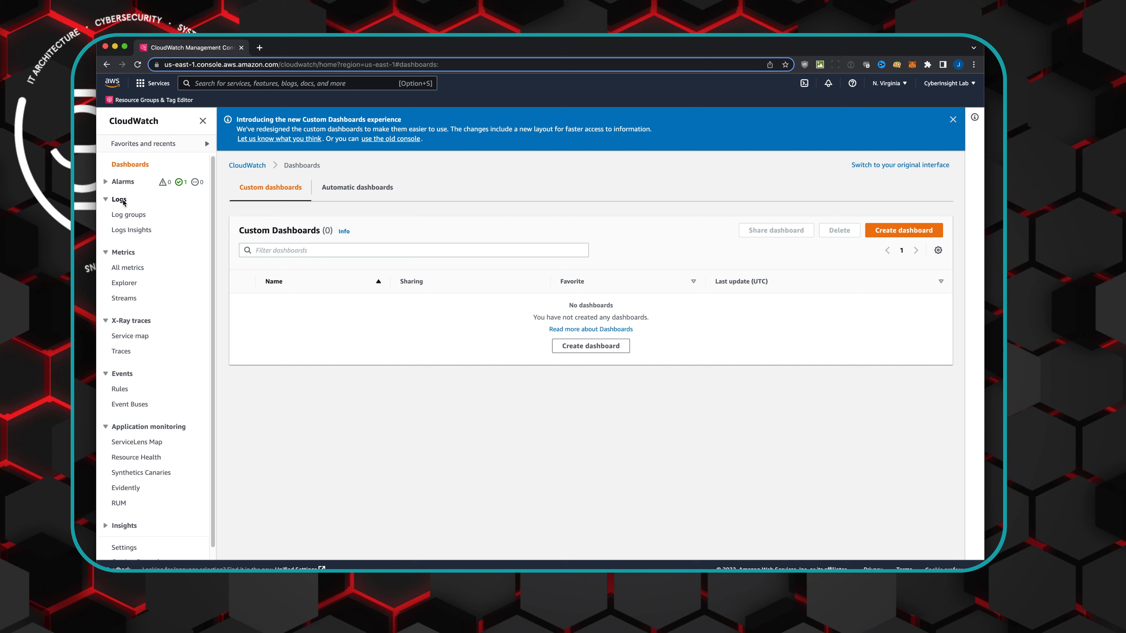
{"action": "left_click", "coordinate": [116, 185]}
{"action": "left_click", "coordinate": [122, 212]}
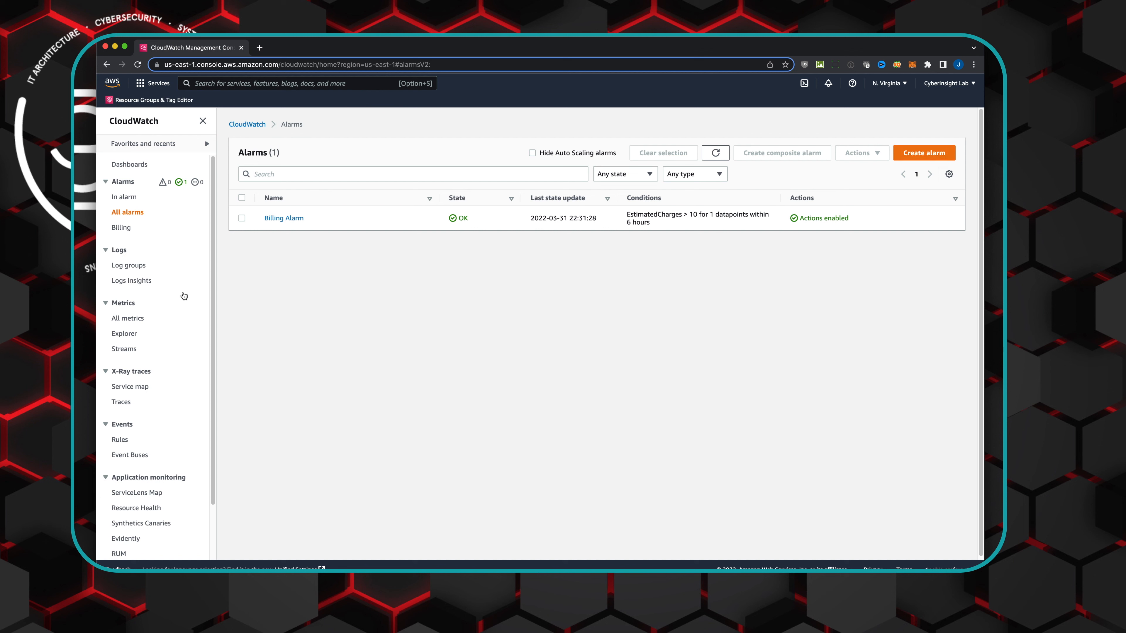
Return to the CyberInsight_test_lg metric filters, select CyberInsight_http_5xx and start creating an alarm from it.
{"action": "left_click", "coordinate": [133, 268]}
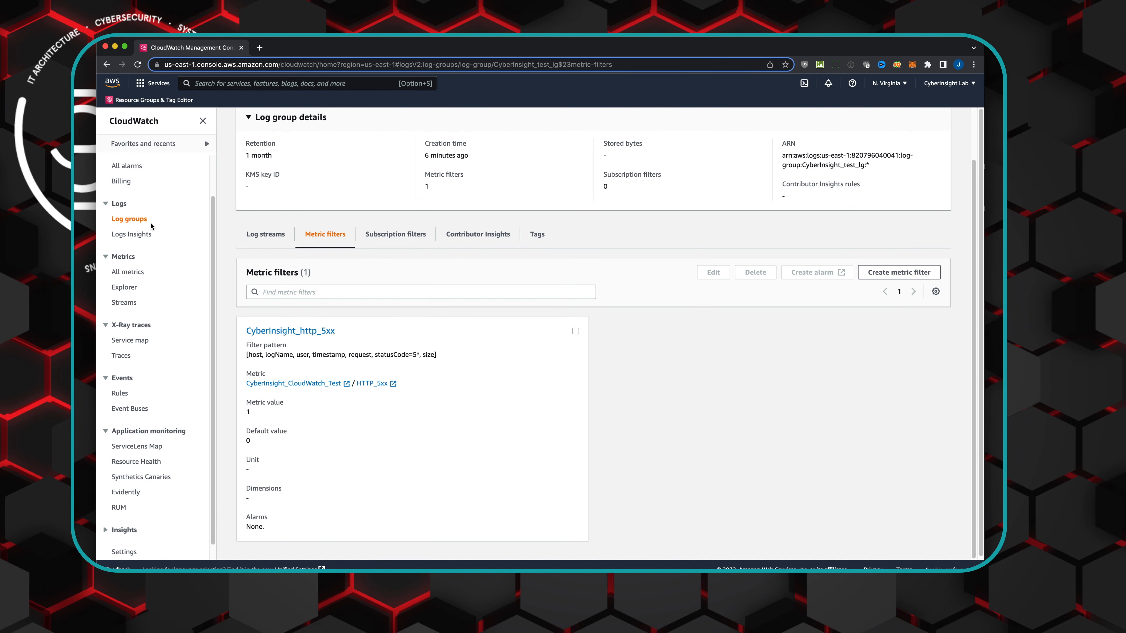
{"action": "scroll", "coordinate": [622, 368], "scroll_direction": "up", "scroll_amount": 2}
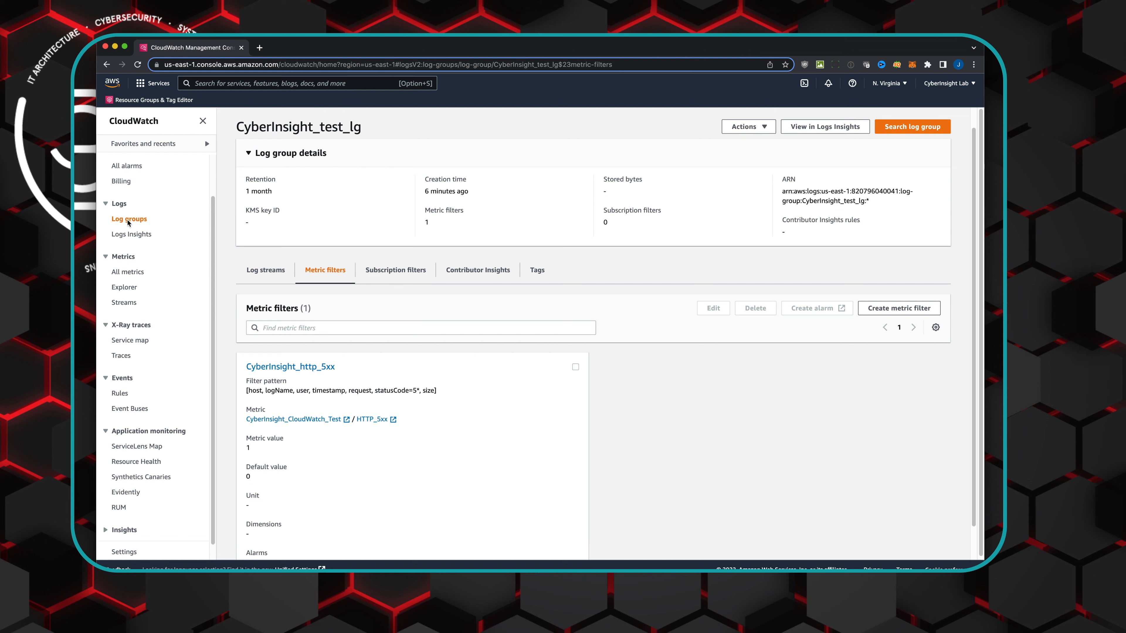
{"action": "scroll", "coordinate": [730, 424], "scroll_direction": "down", "scroll_amount": 1}
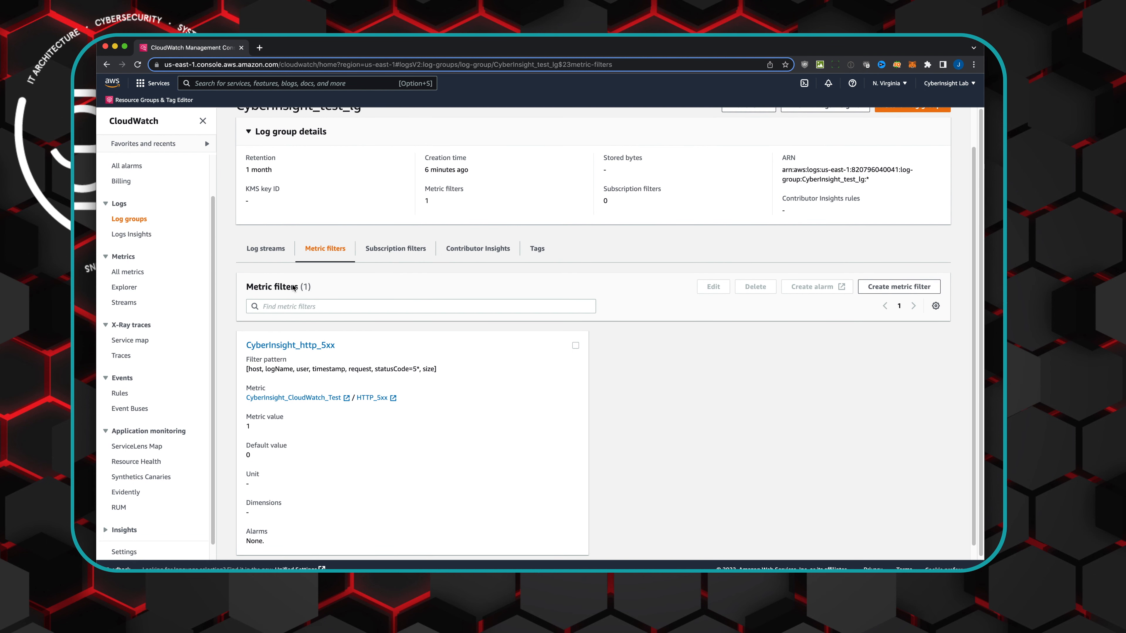
{"action": "left_click", "coordinate": [575, 345]}
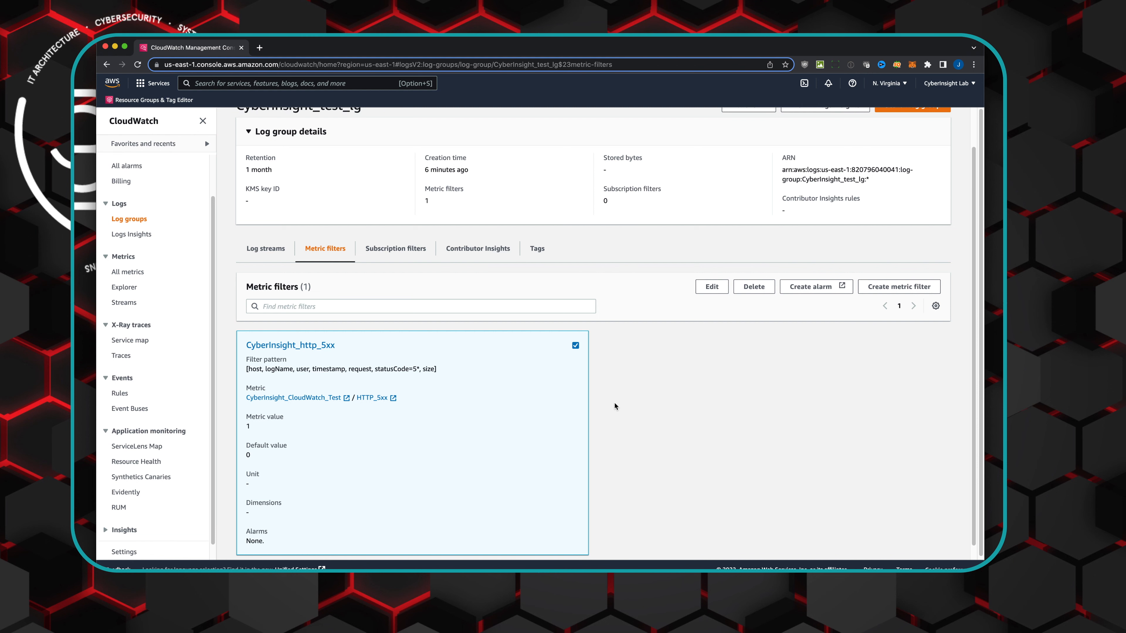
{"action": "left_click", "coordinate": [801, 289]}
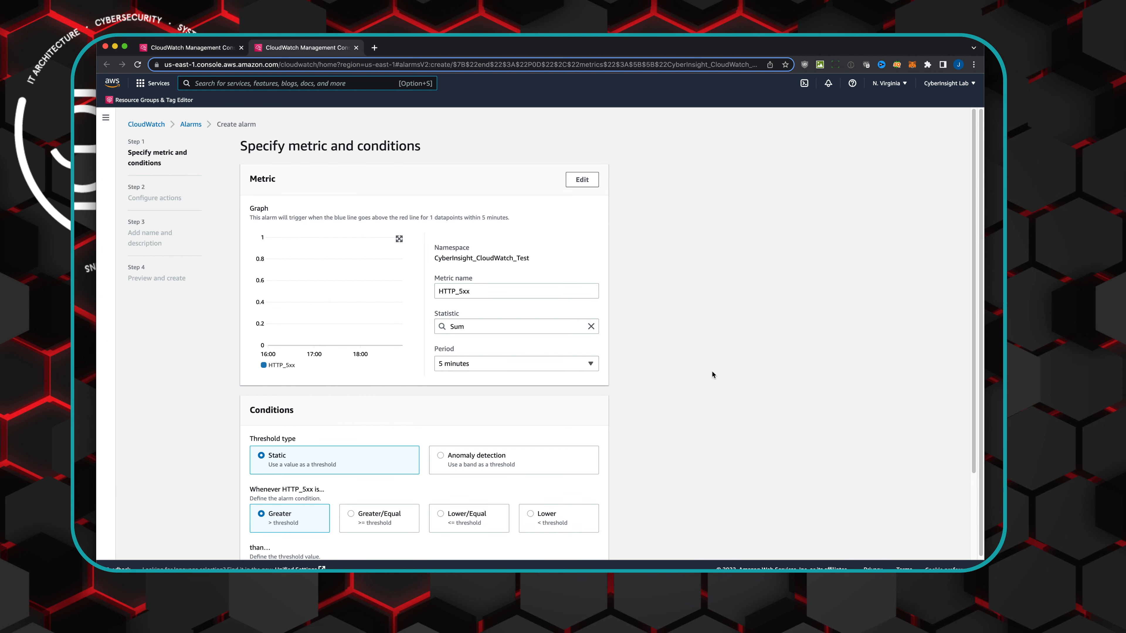
Set the alarm metric's evaluation period to 1 minute, keeping the Sum statistic.
{"action": "scroll", "coordinate": [712, 372], "scroll_direction": "down", "scroll_amount": 1}
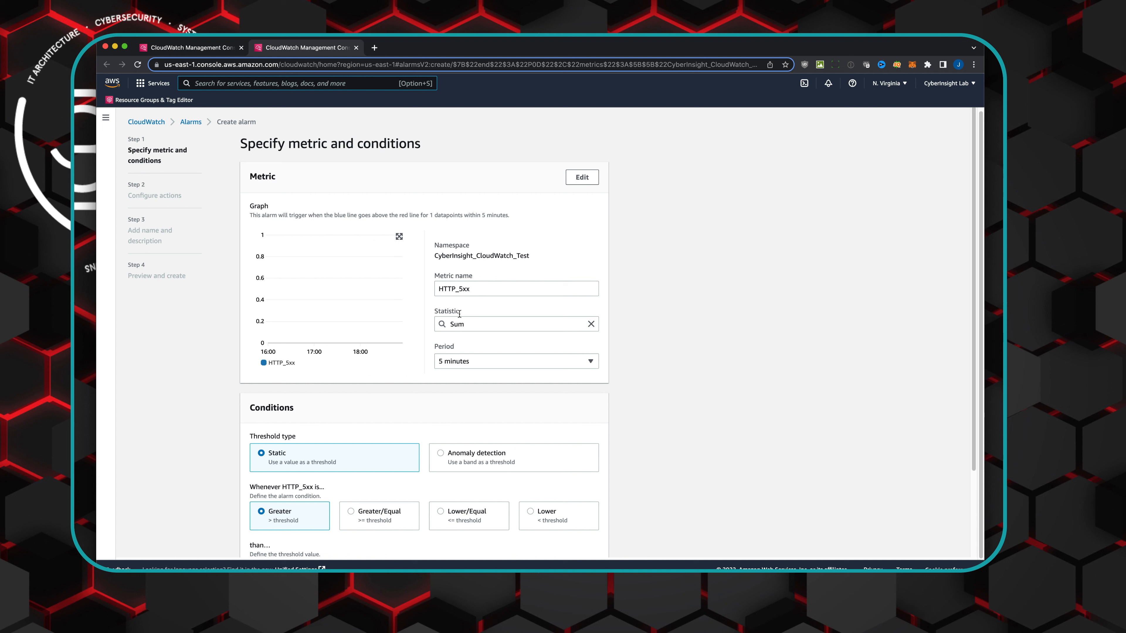
{"action": "left_click", "coordinate": [591, 362]}
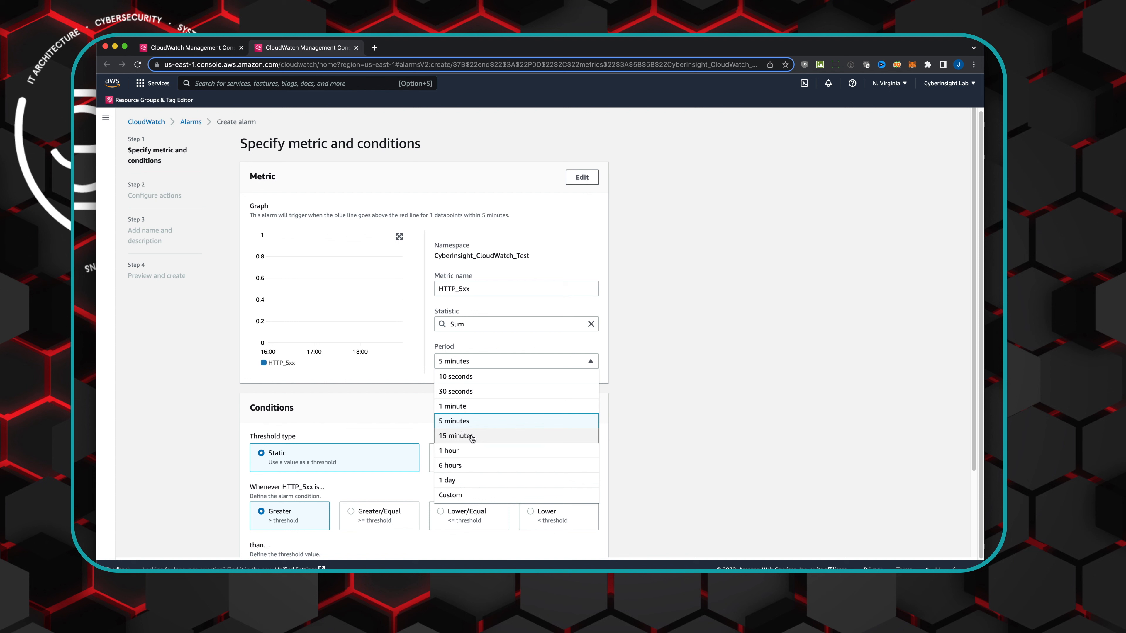
{"action": "left_click", "coordinate": [453, 406]}
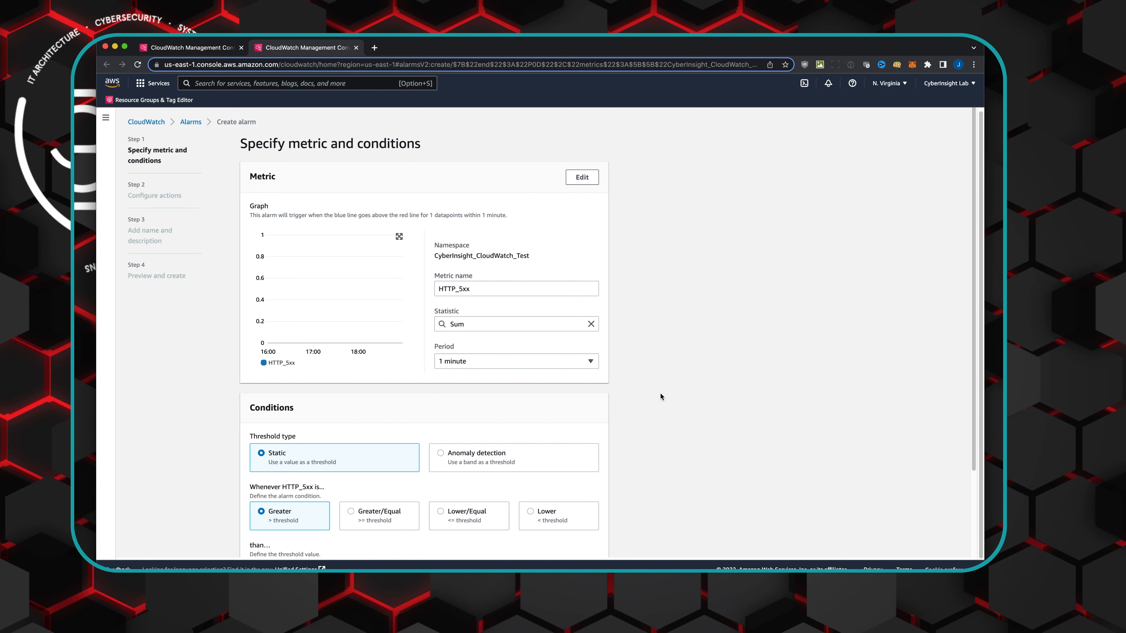
Review the static, greater-than condition for HTTP_5xx and open its threshold value for editing.
{"action": "scroll", "coordinate": [665, 394], "scroll_direction": "down", "scroll_amount": 3}
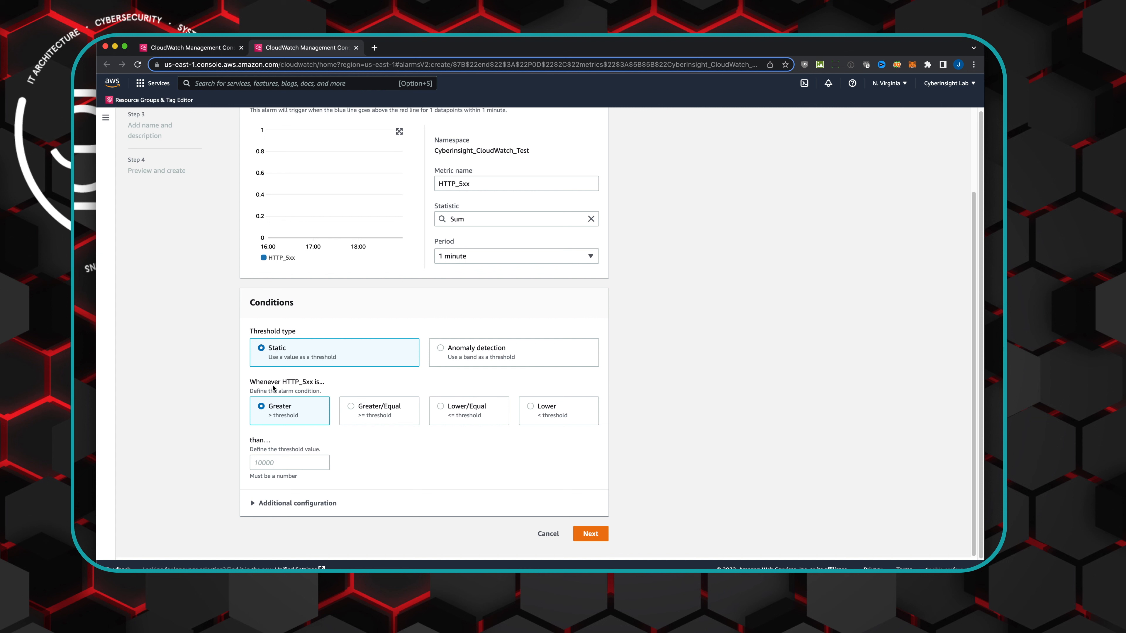
{"action": "left_click_drag", "start_coordinate": [282, 382], "coordinate": [321, 383]}
{"action": "left_click", "coordinate": [270, 463]}
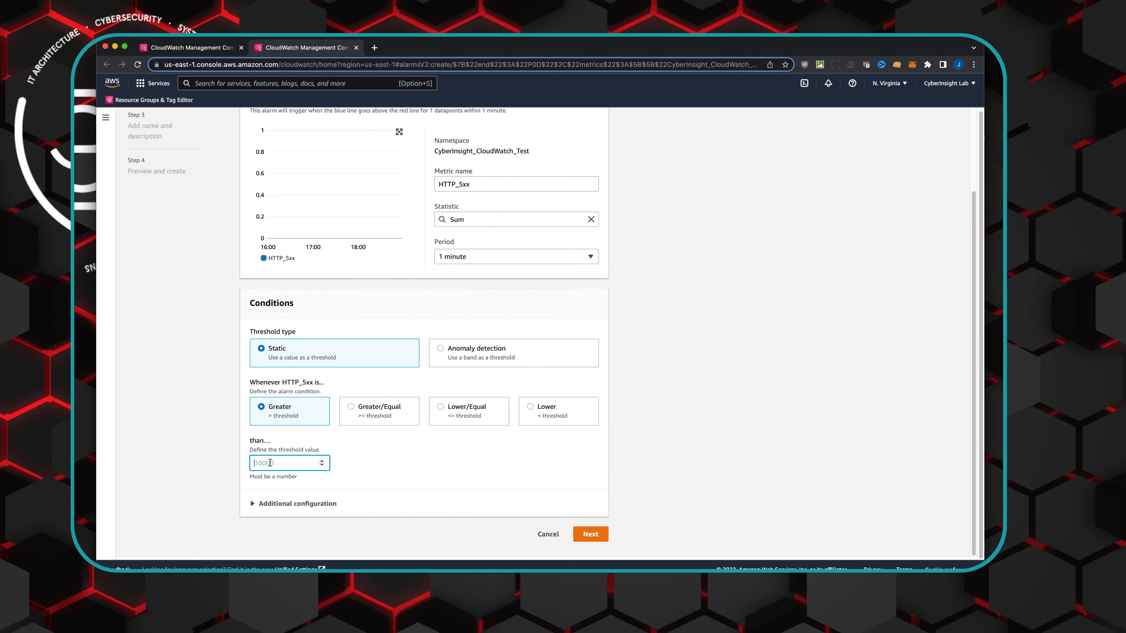